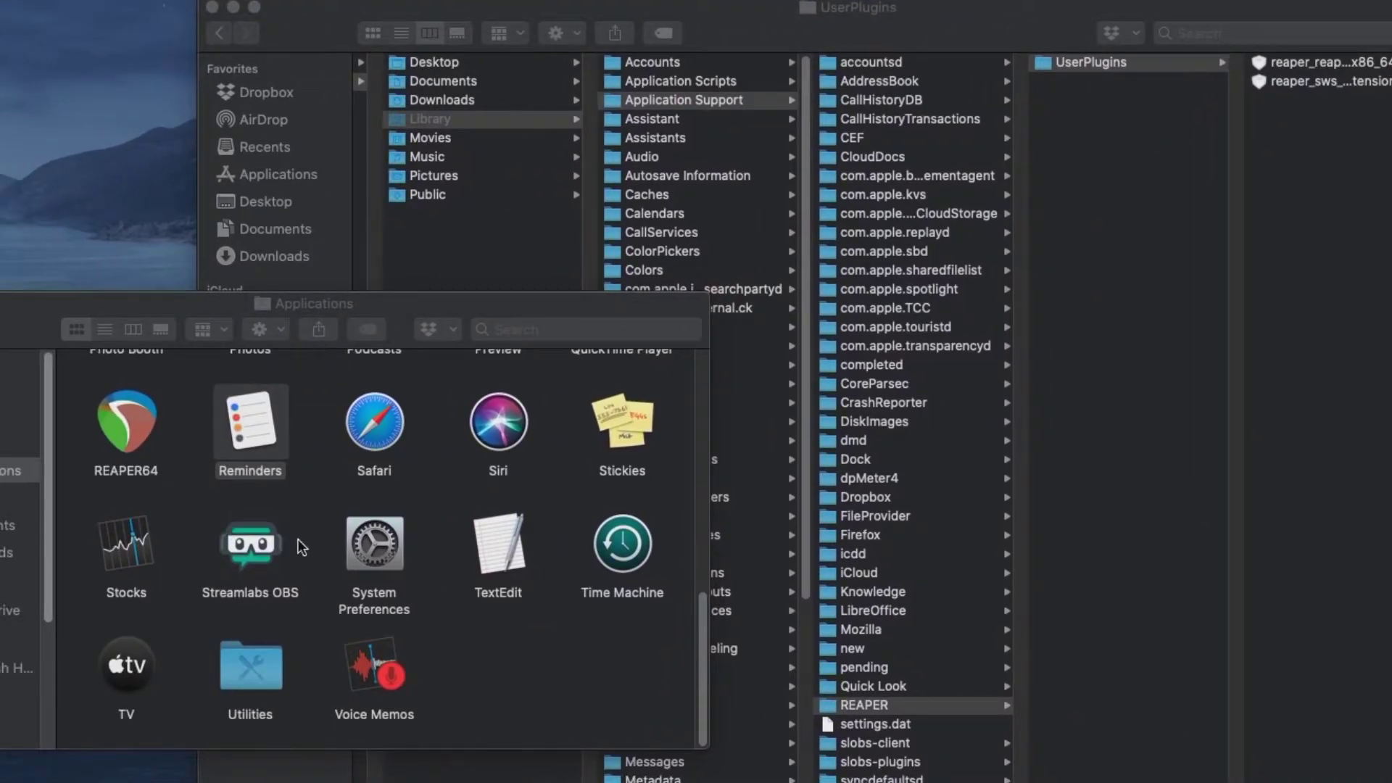
Select the REAPER64 app in the Finder Applications window.
{"action": "left_click", "coordinate": [124, 432]}
{"action": "left_click", "coordinate": [124, 433]}
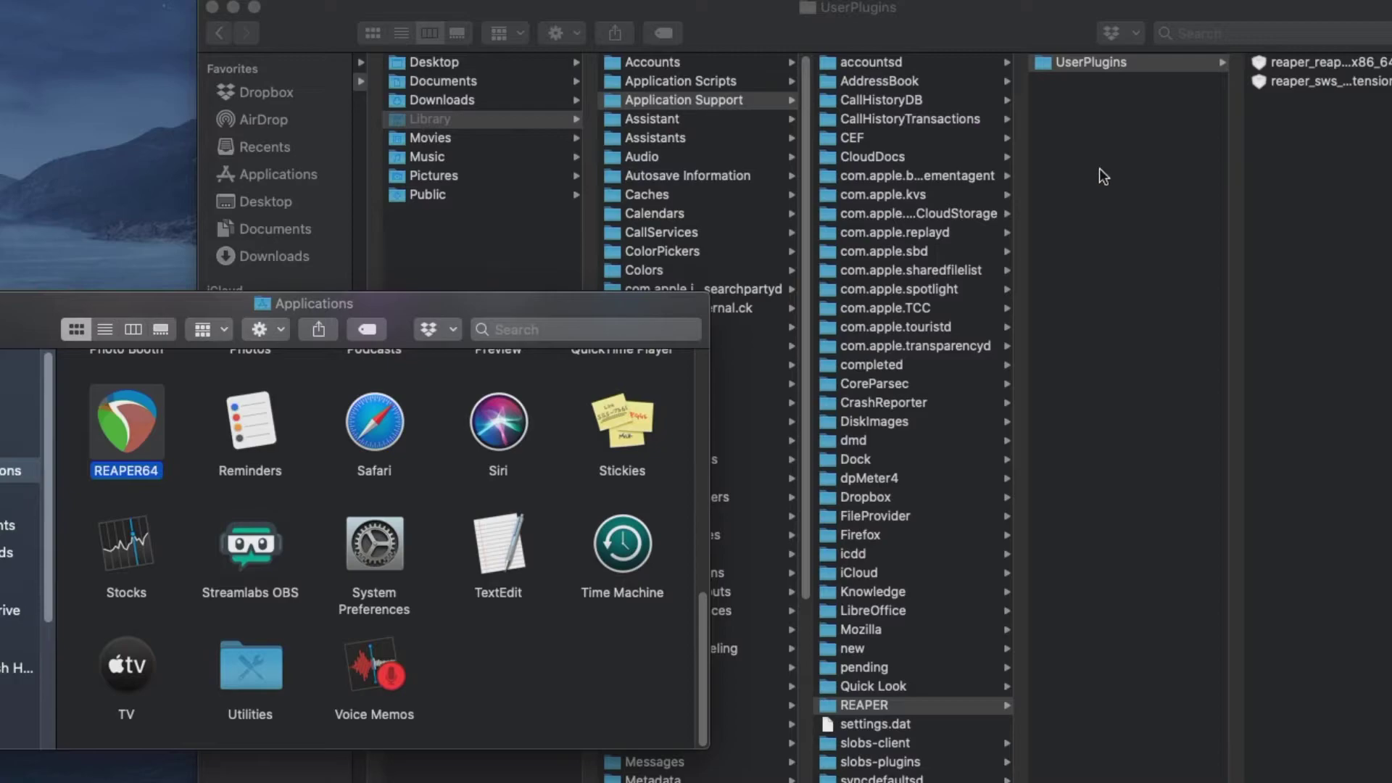
Launch REAPER64 and confirm opening it despite the Internet-download warning.
{"action": "double_click", "coordinate": [129, 433]}
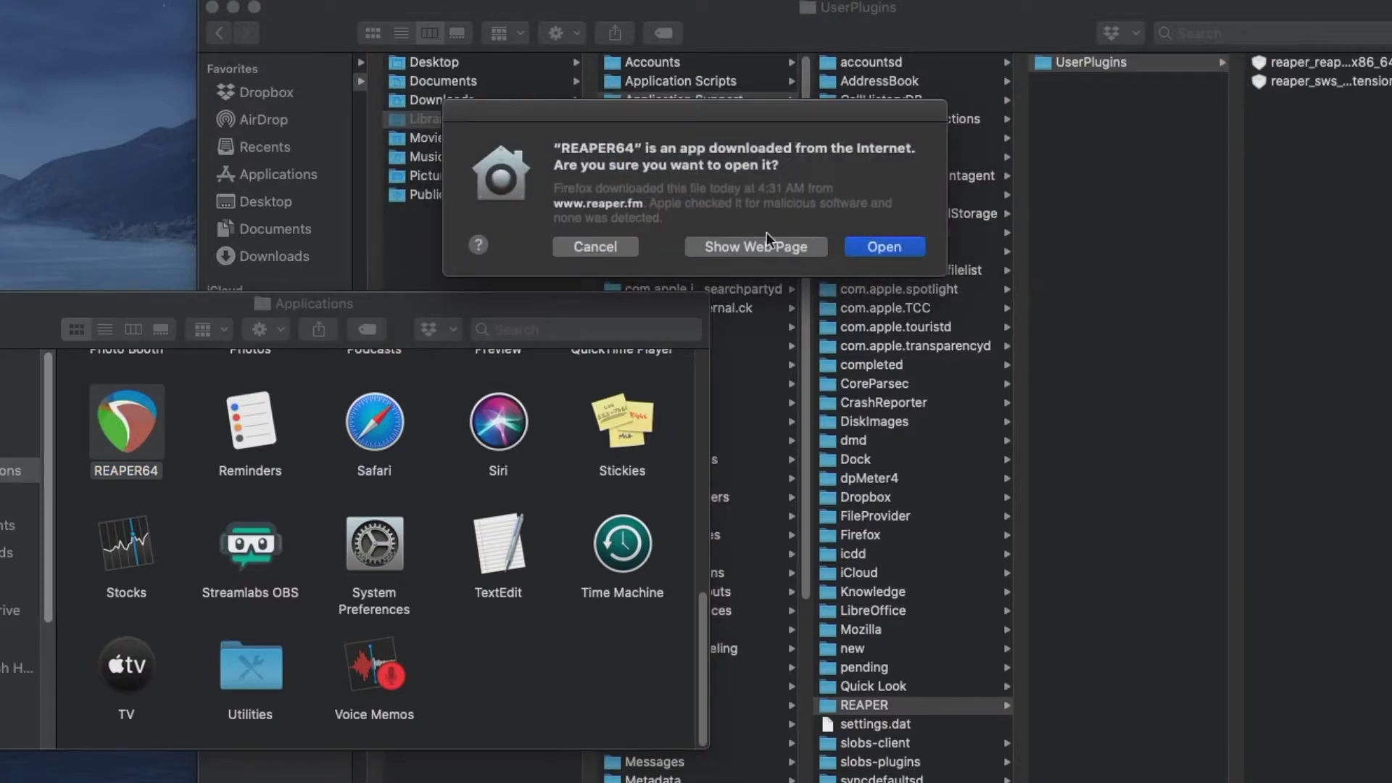
{"action": "left_click", "coordinate": [896, 247]}
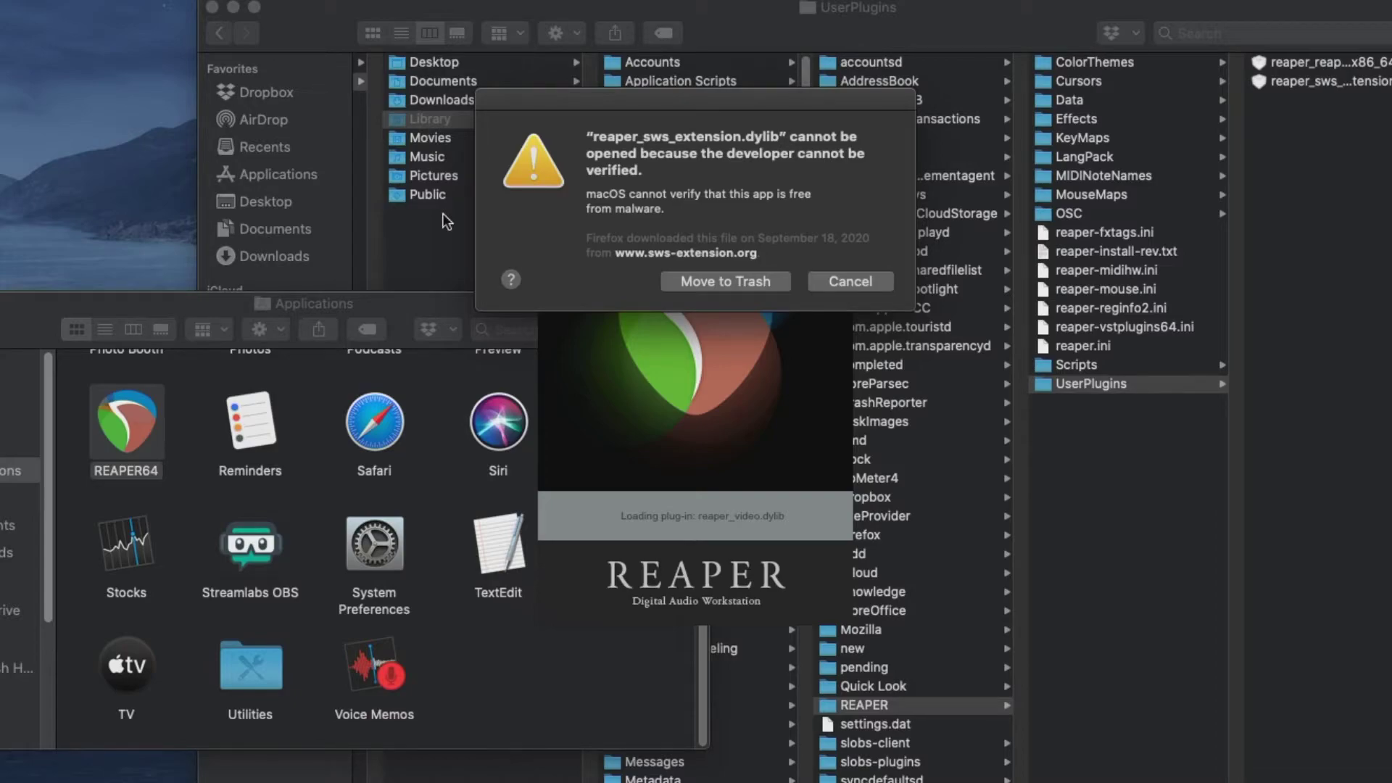
In System Preferences > Security & Privacy, allow reaper_sws_extension.dylib anyway.
{"action": "left_click", "coordinate": [381, 549]}
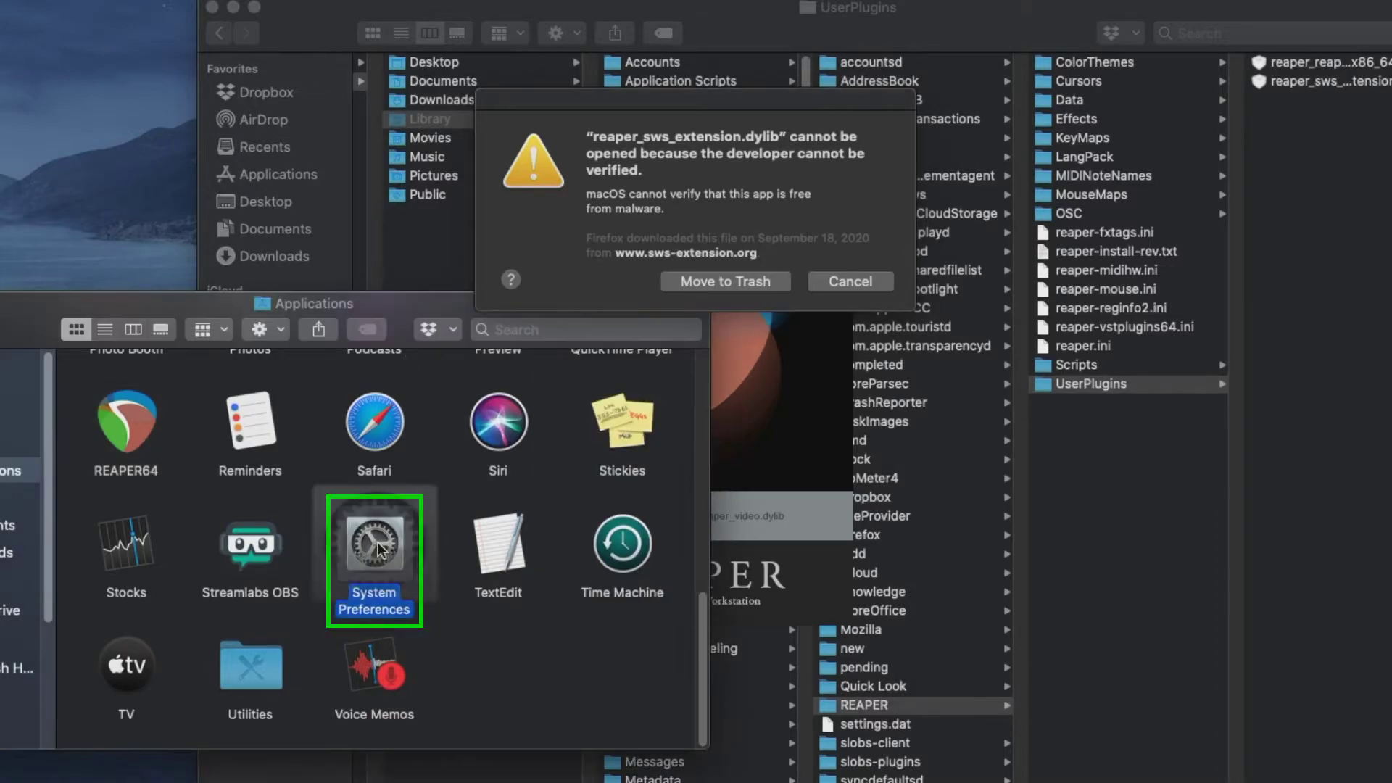
{"action": "double_click", "coordinate": [381, 549]}
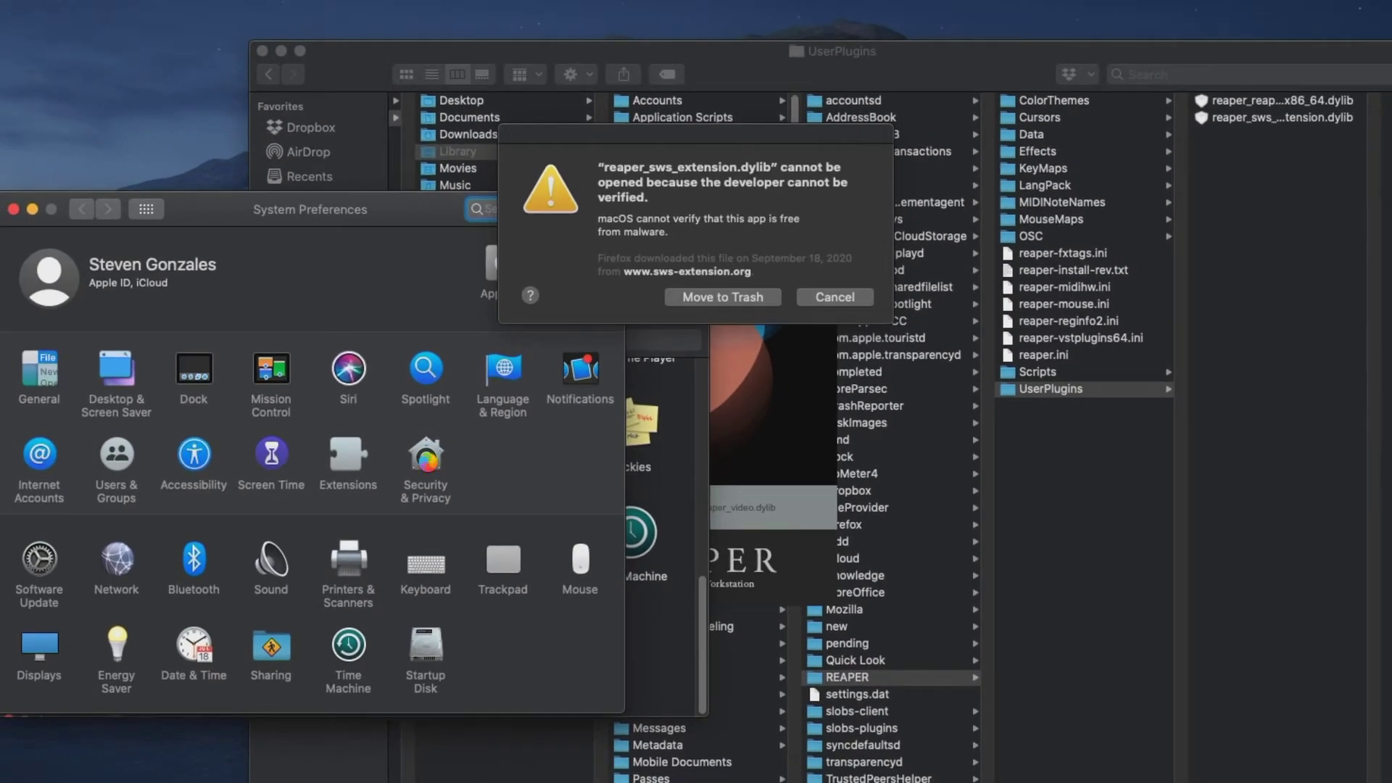
{"action": "left_click", "coordinate": [426, 457]}
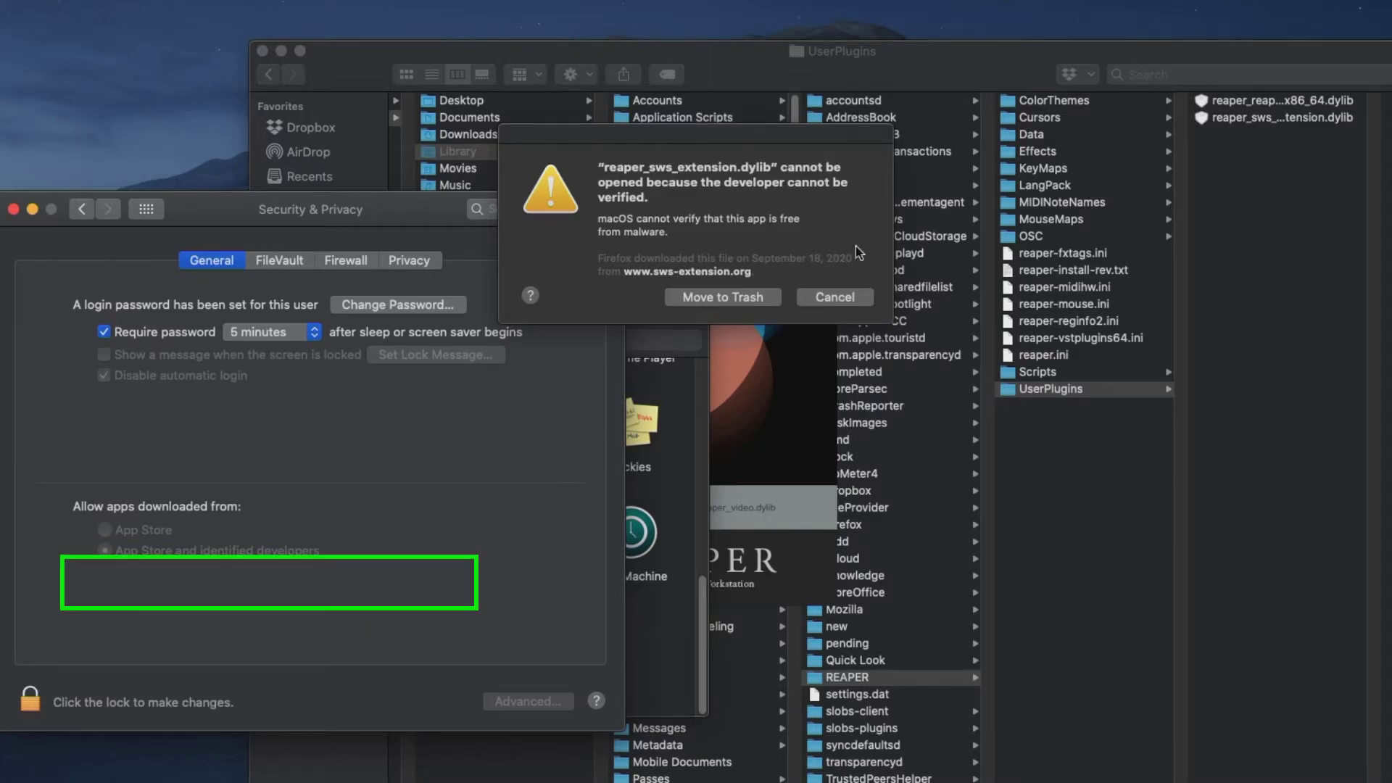
{"action": "left_click", "coordinate": [844, 298]}
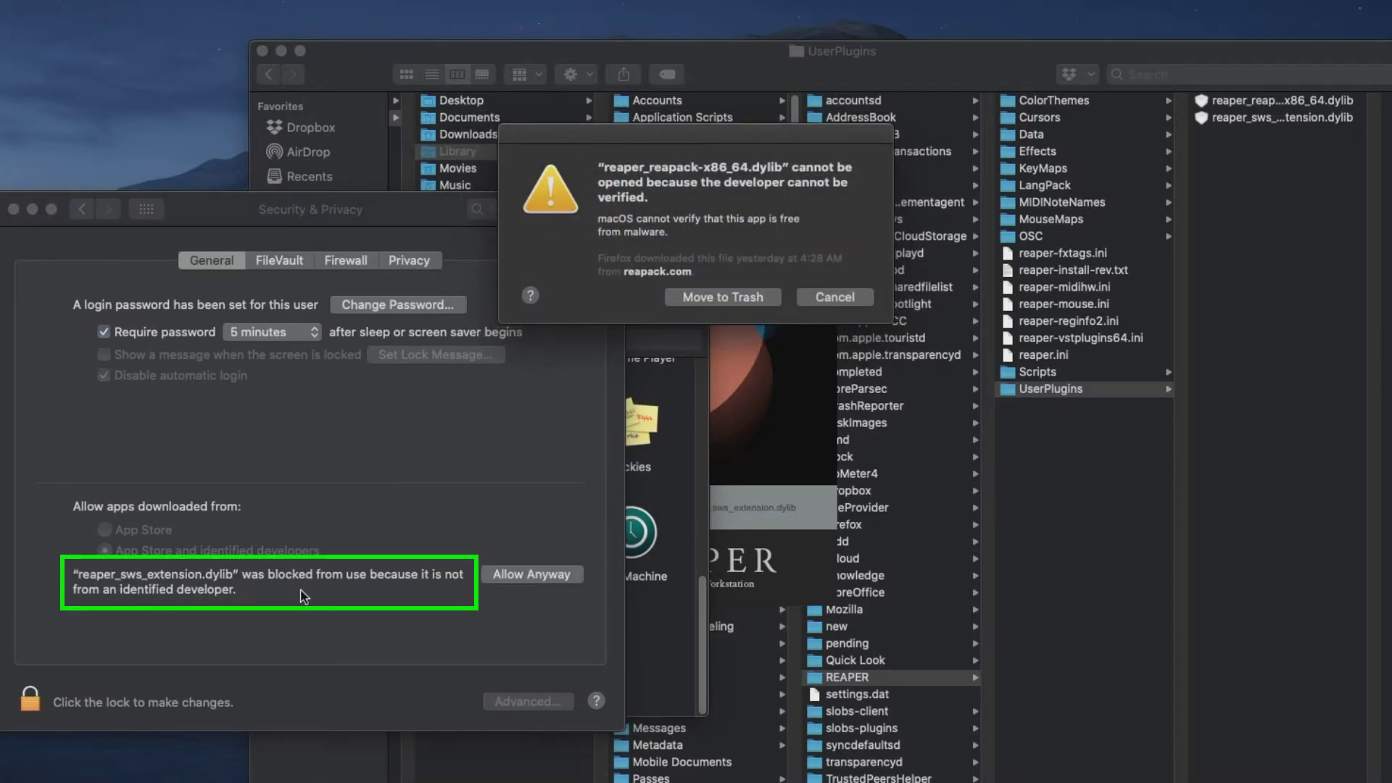
{"action": "left_click", "coordinate": [531, 575]}
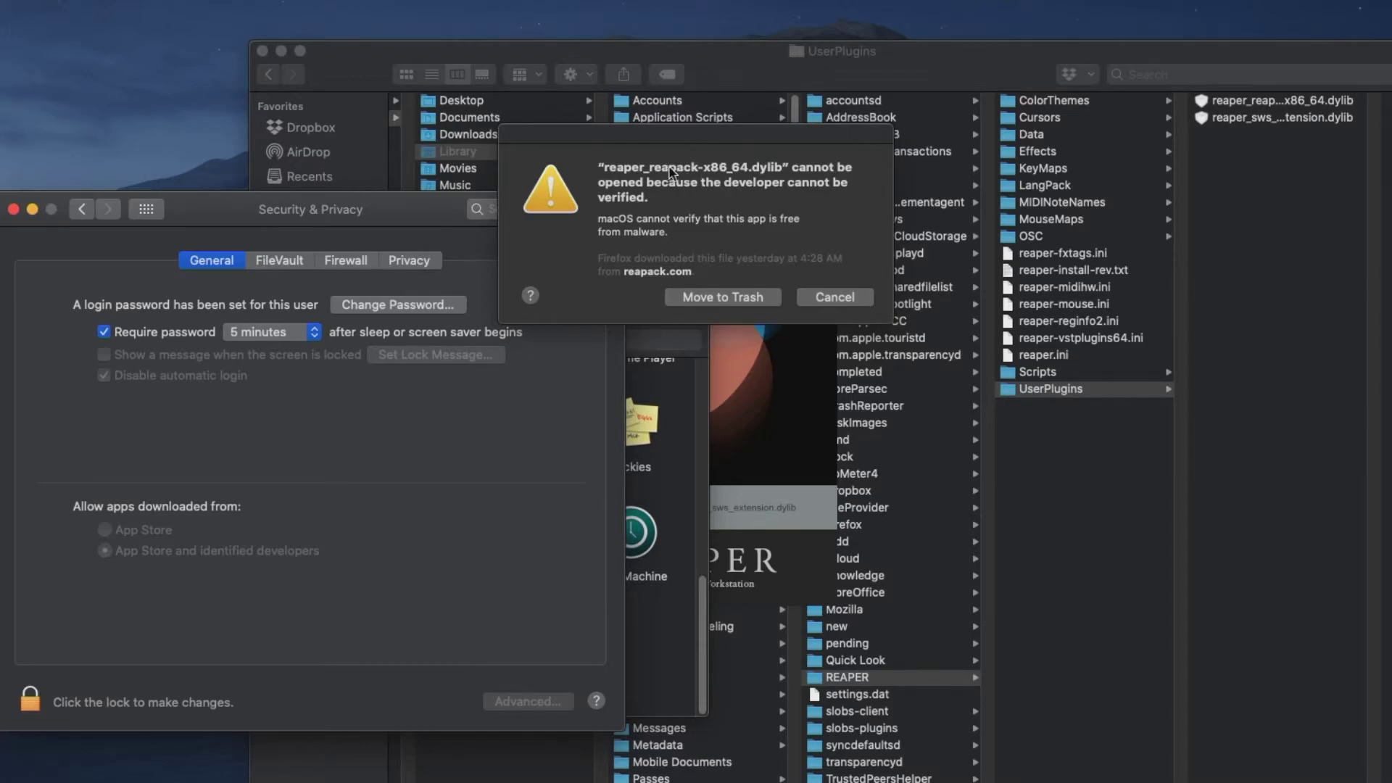
Allow the ReaPack plugin anyway, then close Security & Privacy and the Applications window.
{"action": "left_click", "coordinate": [833, 297]}
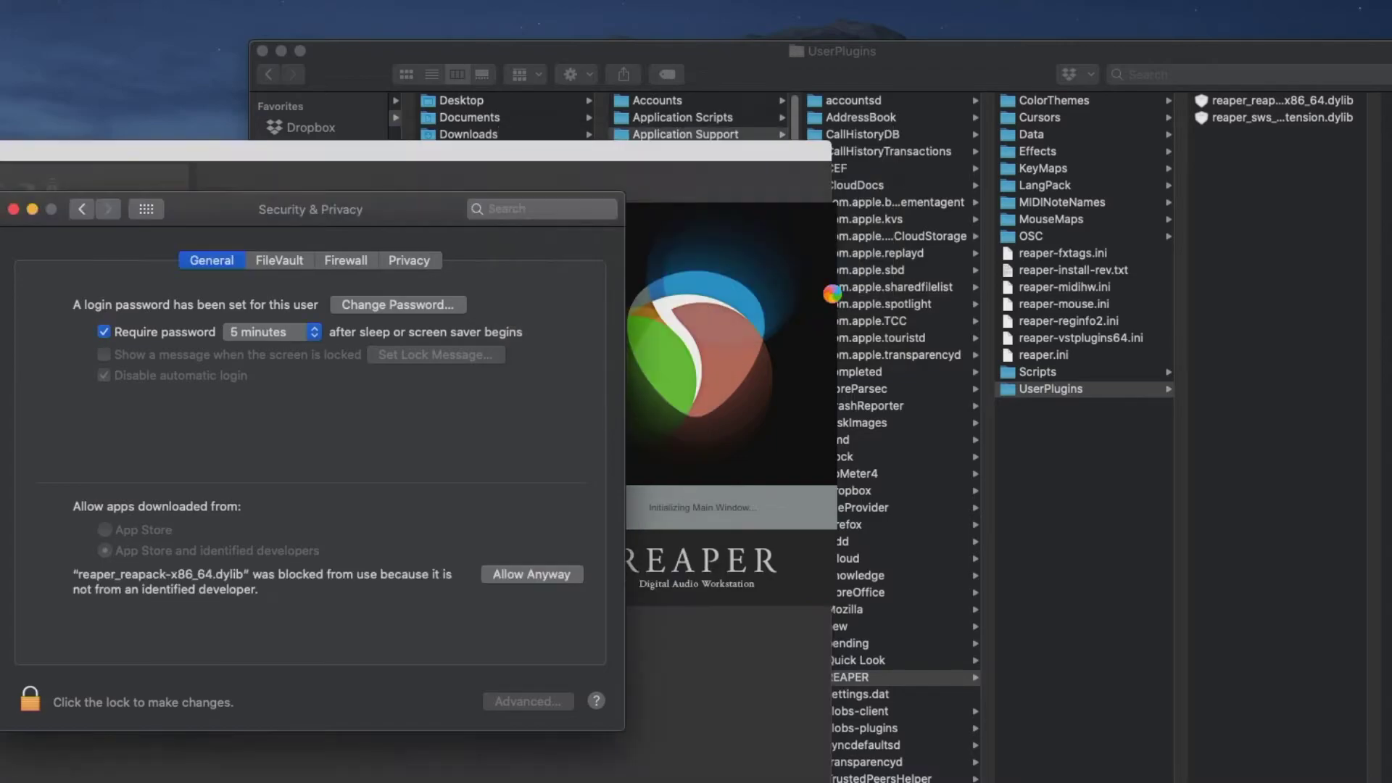
{"action": "left_click", "coordinate": [538, 574]}
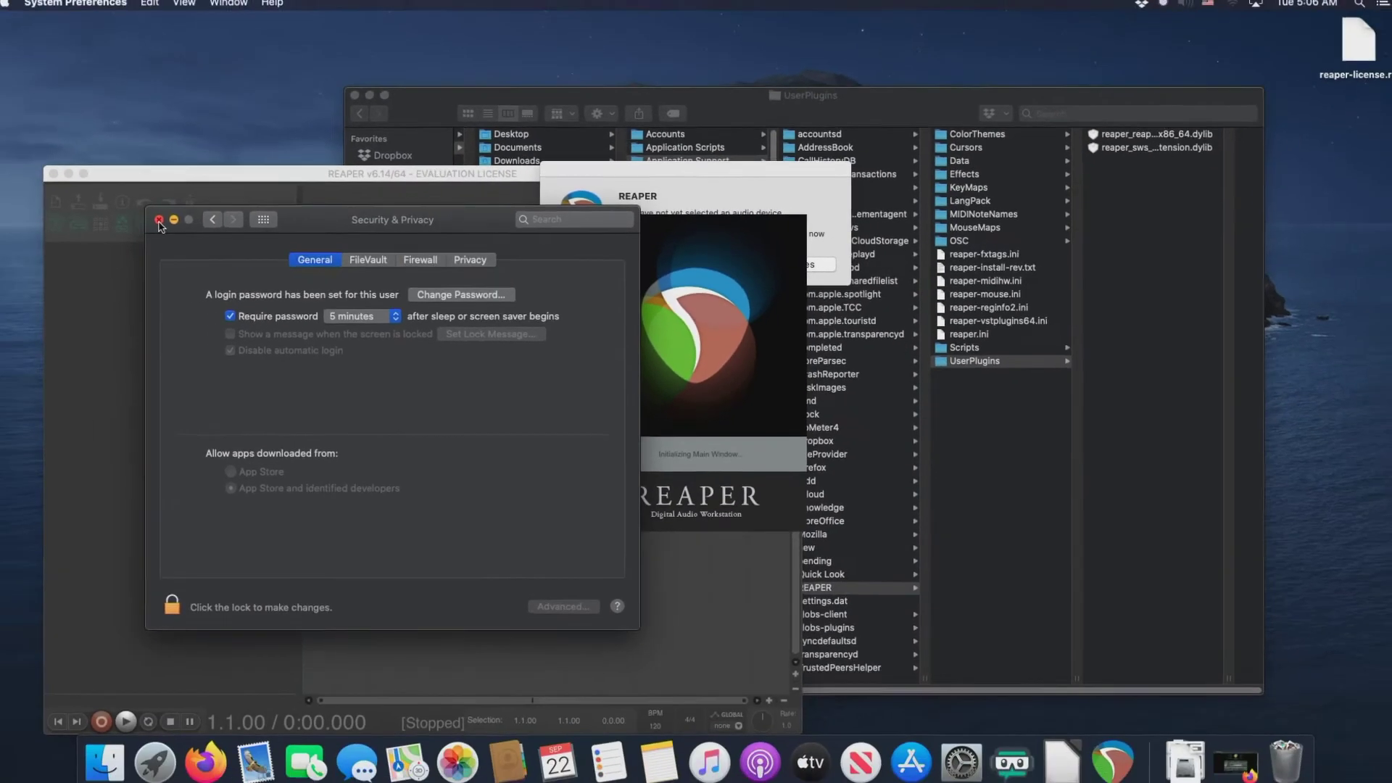
{"action": "left_click", "coordinate": [12, 210]}
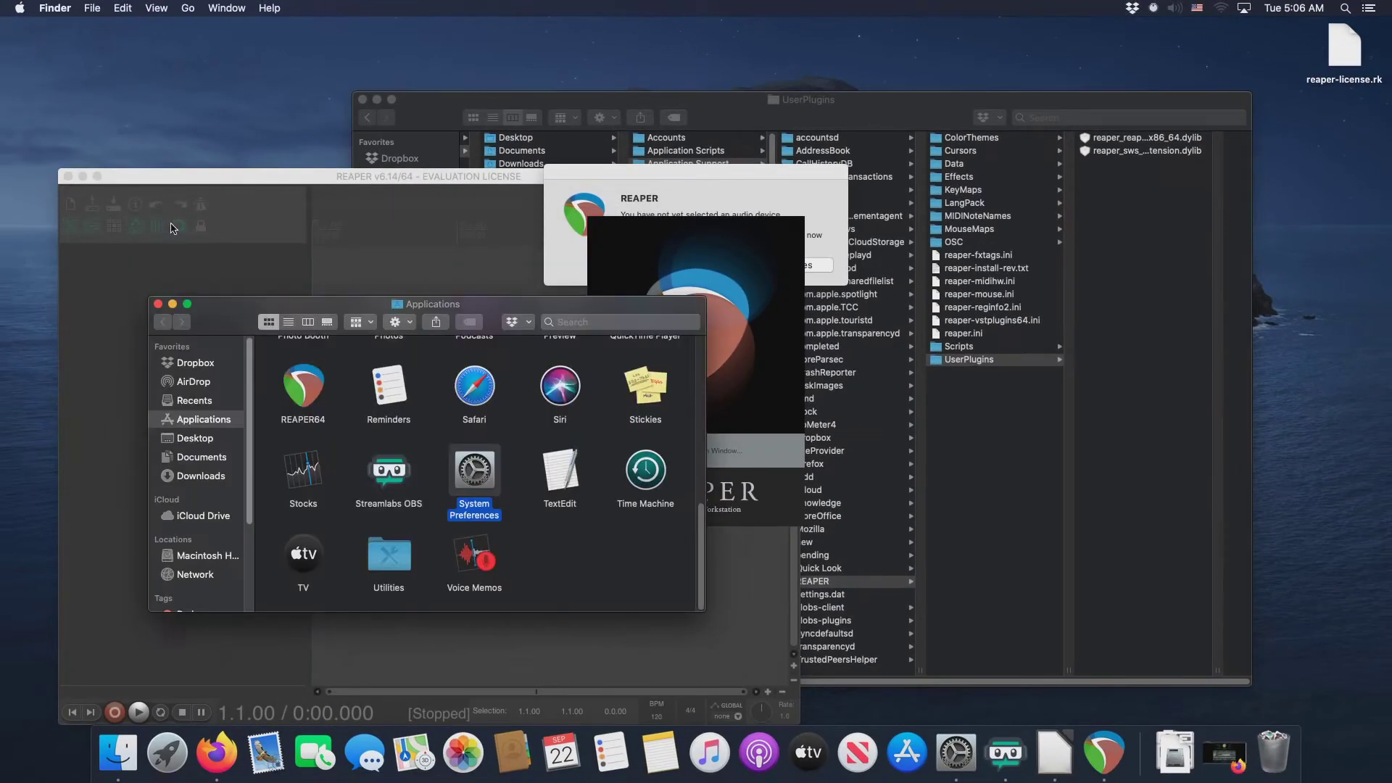
{"action": "left_click", "coordinate": [158, 304]}
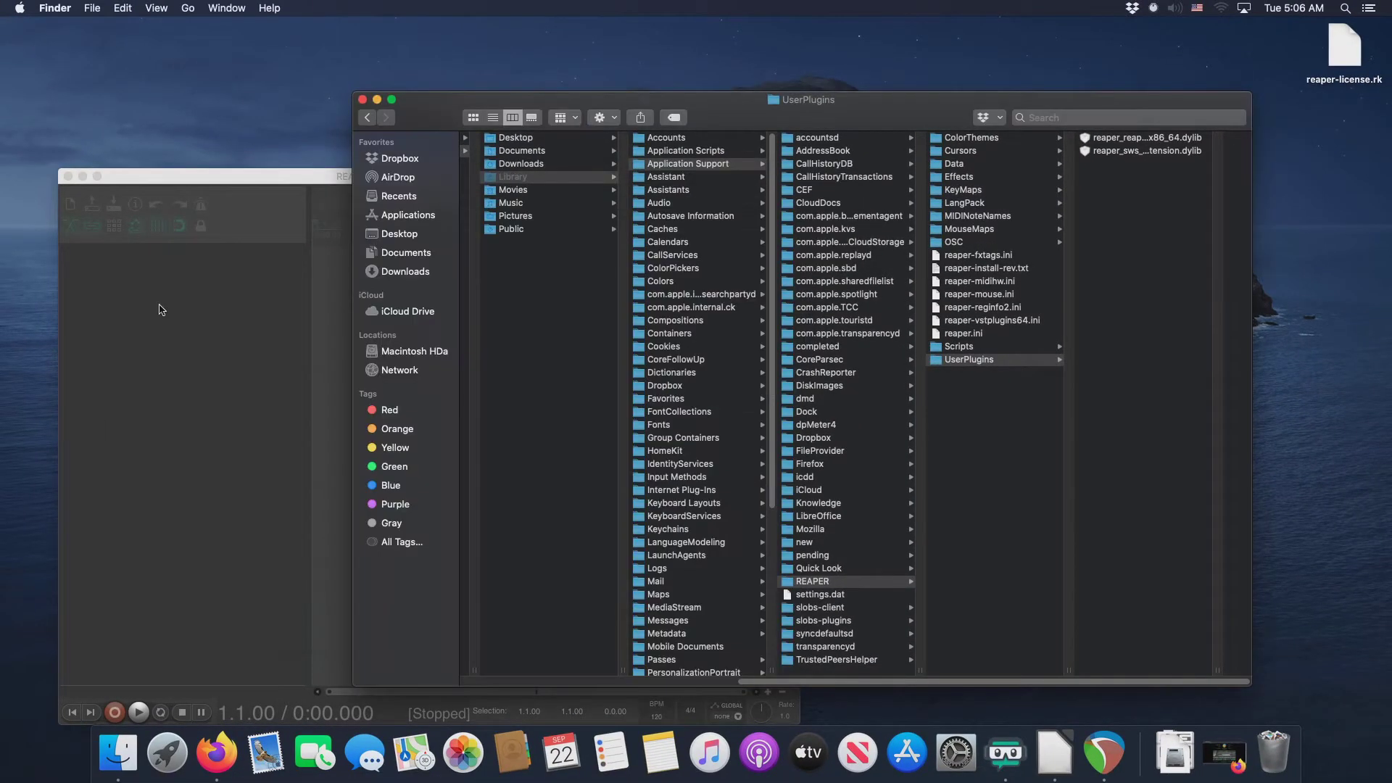
Decline choosing an audio device in REAPER and quit it.
{"action": "left_click", "coordinate": [266, 177]}
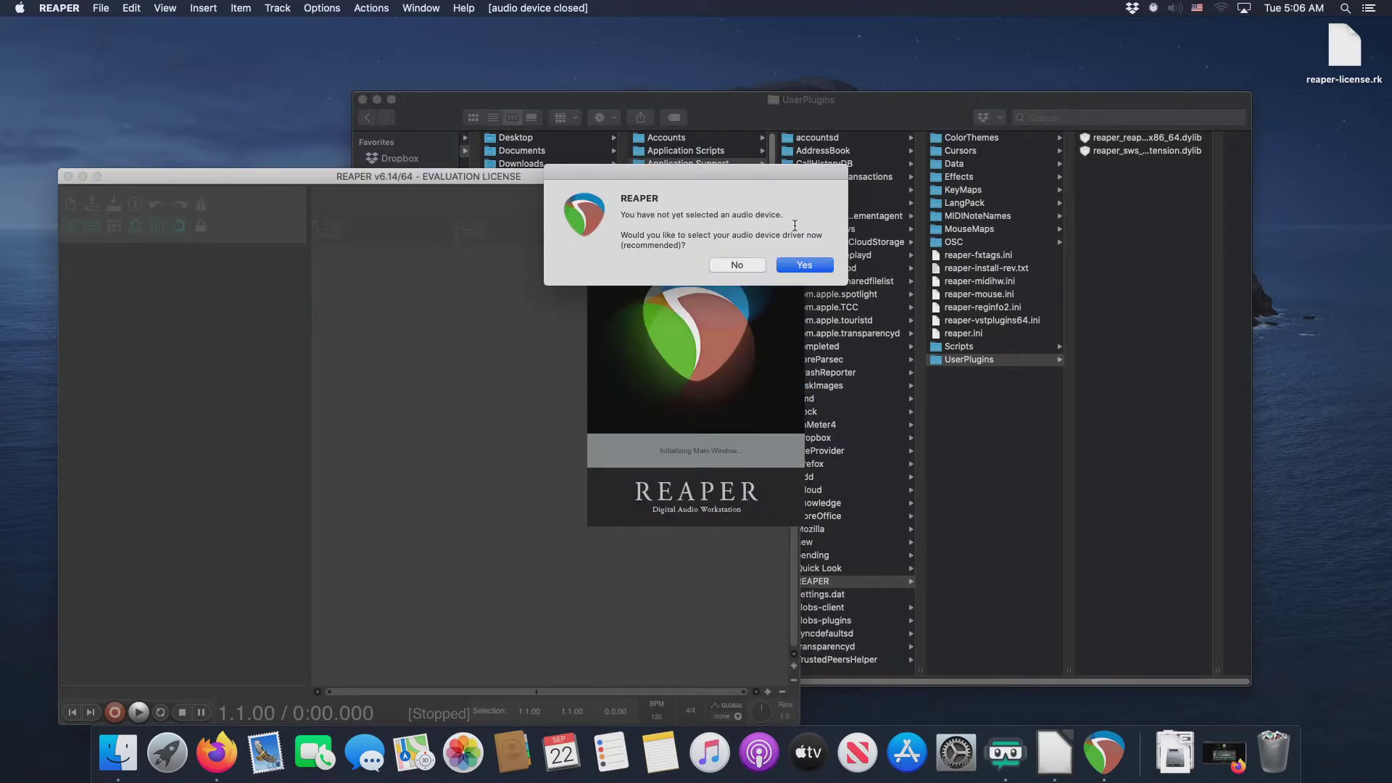
{"action": "left_click", "coordinate": [736, 265]}
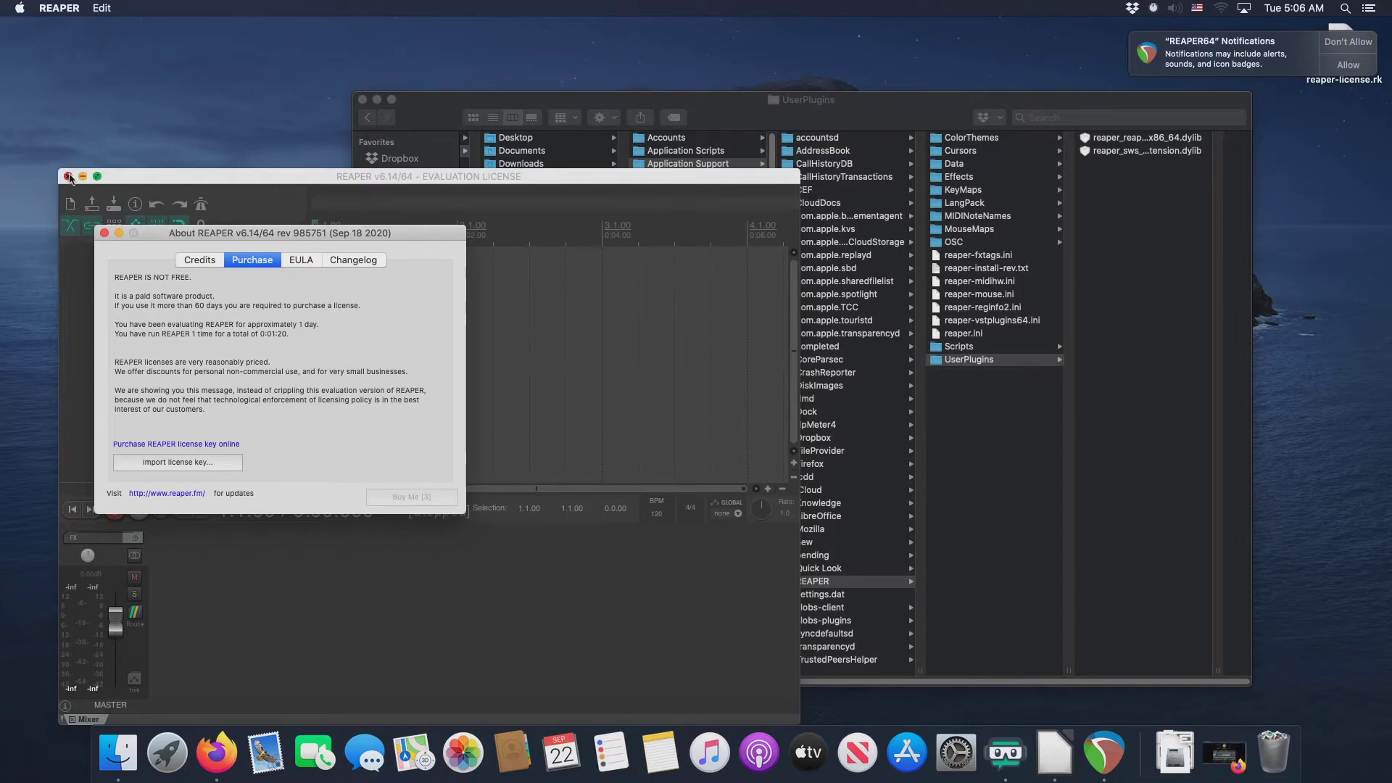
{"action": "left_click", "coordinate": [68, 176]}
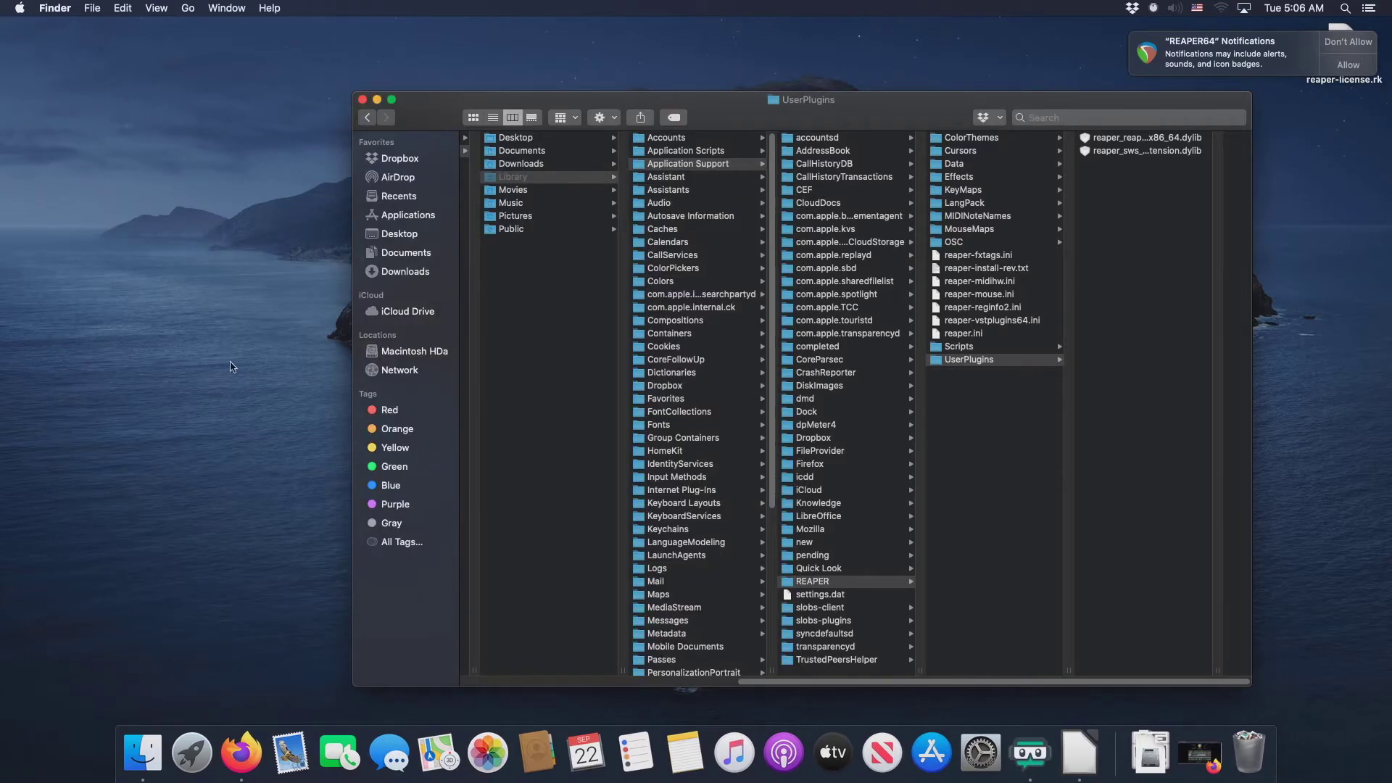
Relaunch REAPER64 from Applications and confirm opening both the SWS and ReaPack plugins.
{"action": "left_click", "coordinate": [232, 366]}
{"action": "key", "text": "super+shift+g"}
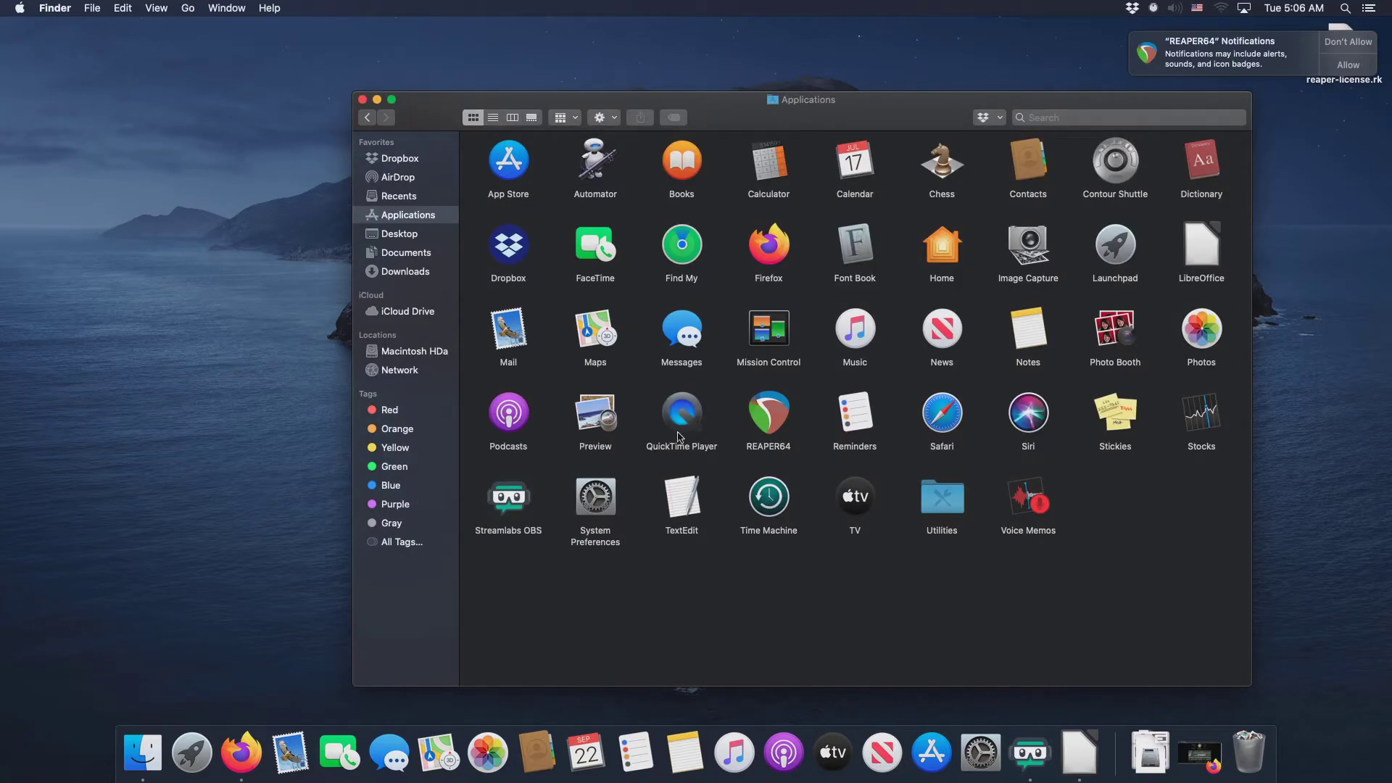
{"action": "double_click", "coordinate": [771, 415]}
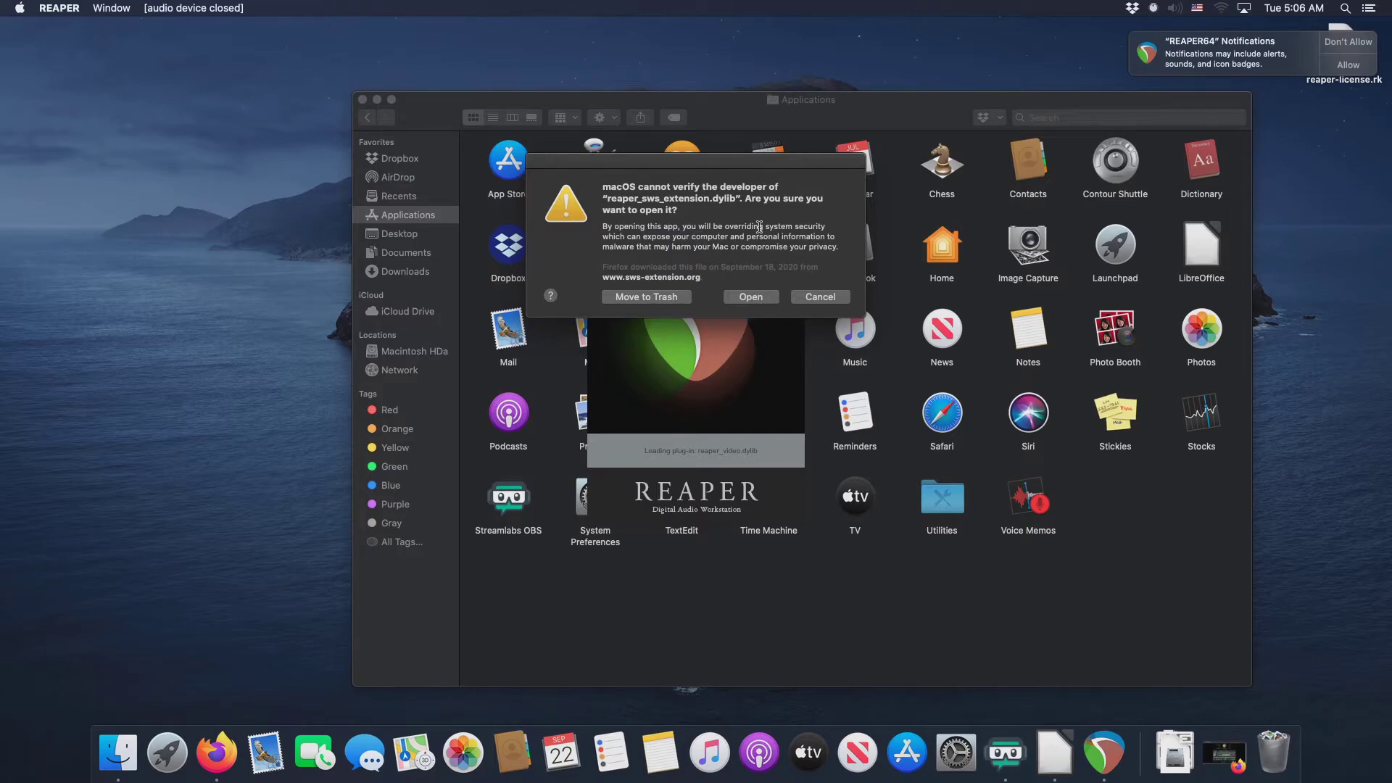
{"action": "left_click", "coordinate": [756, 298]}
{"action": "left_click", "coordinate": [756, 297]}
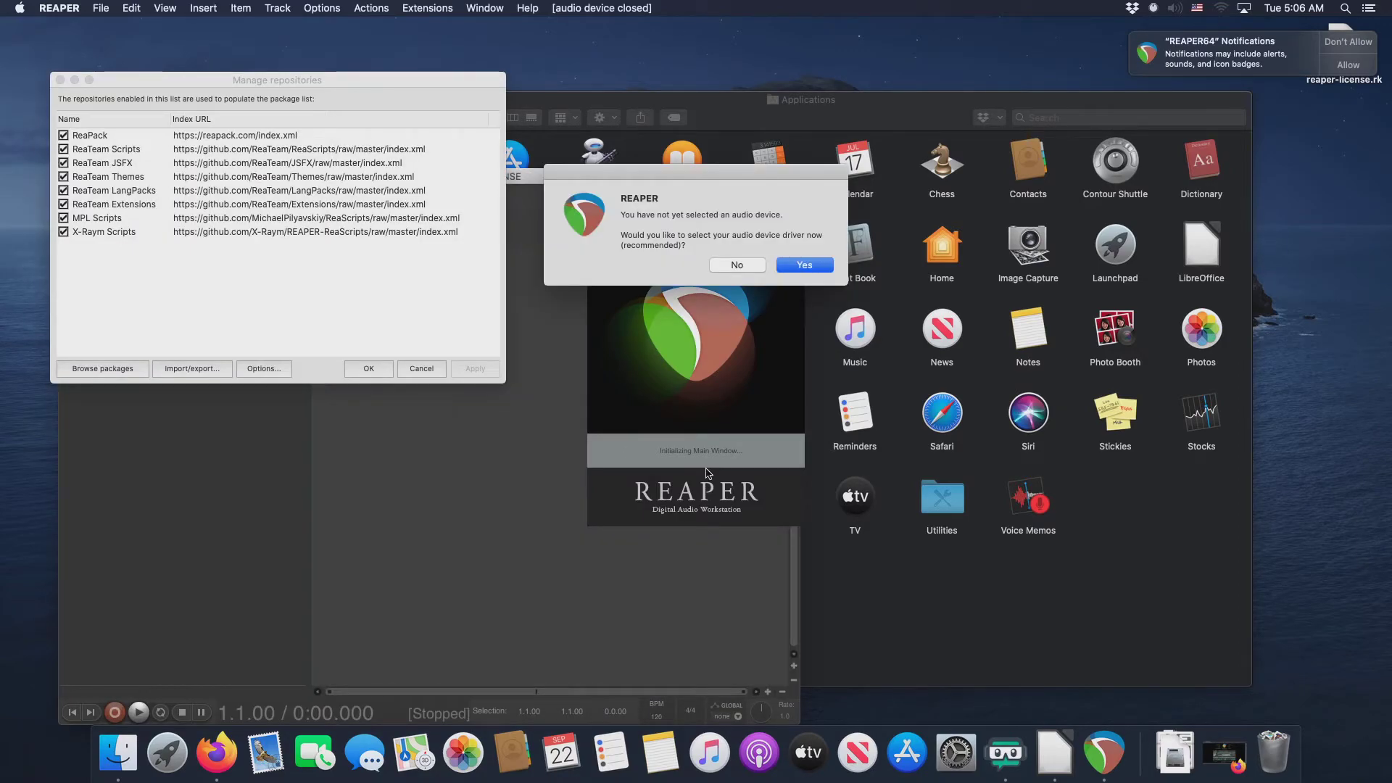
{"action": "left_click", "coordinate": [934, 591]}
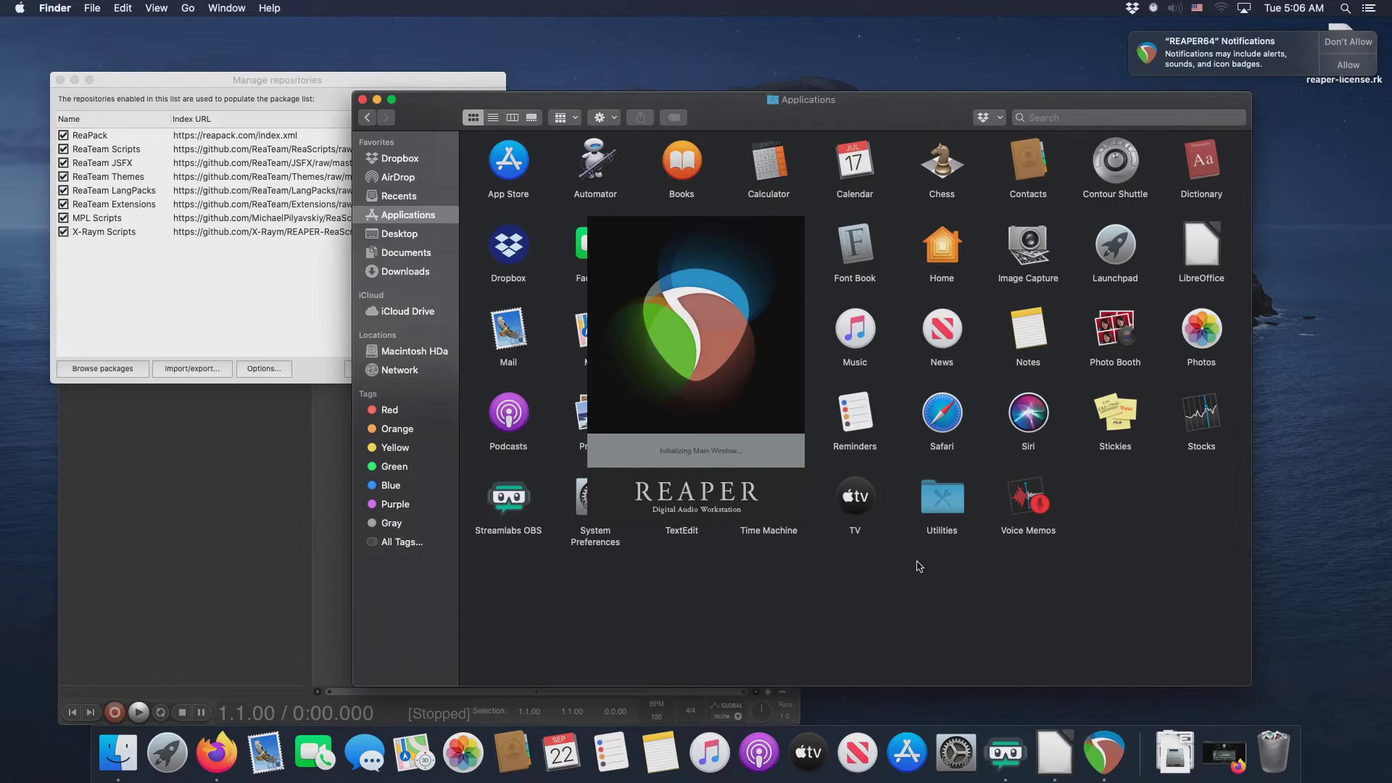
Go back to the REAPER support folder, allow REAPER64 notifications, and close Finder.
{"action": "left_click", "coordinate": [370, 119]}
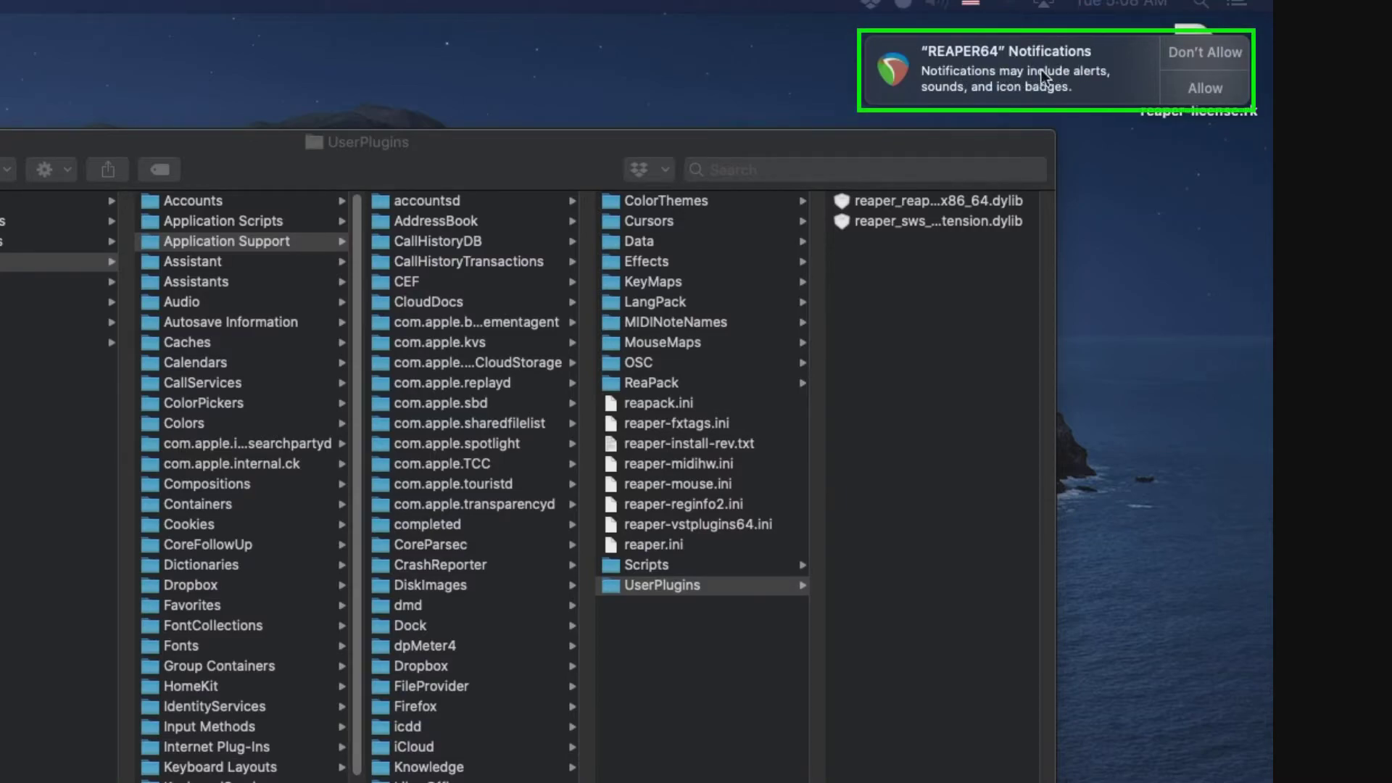
{"action": "left_click", "coordinate": [1207, 89]}
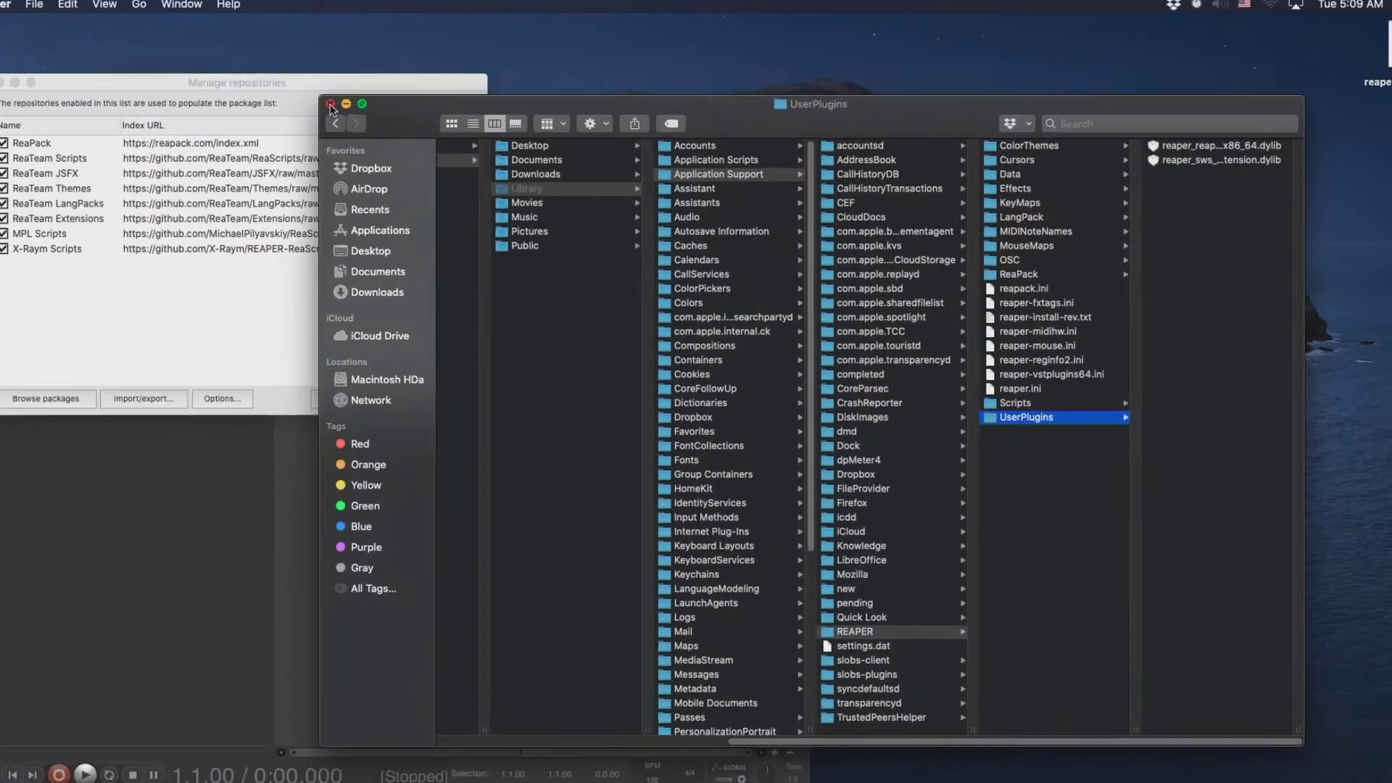
{"action": "left_click", "coordinate": [363, 100]}
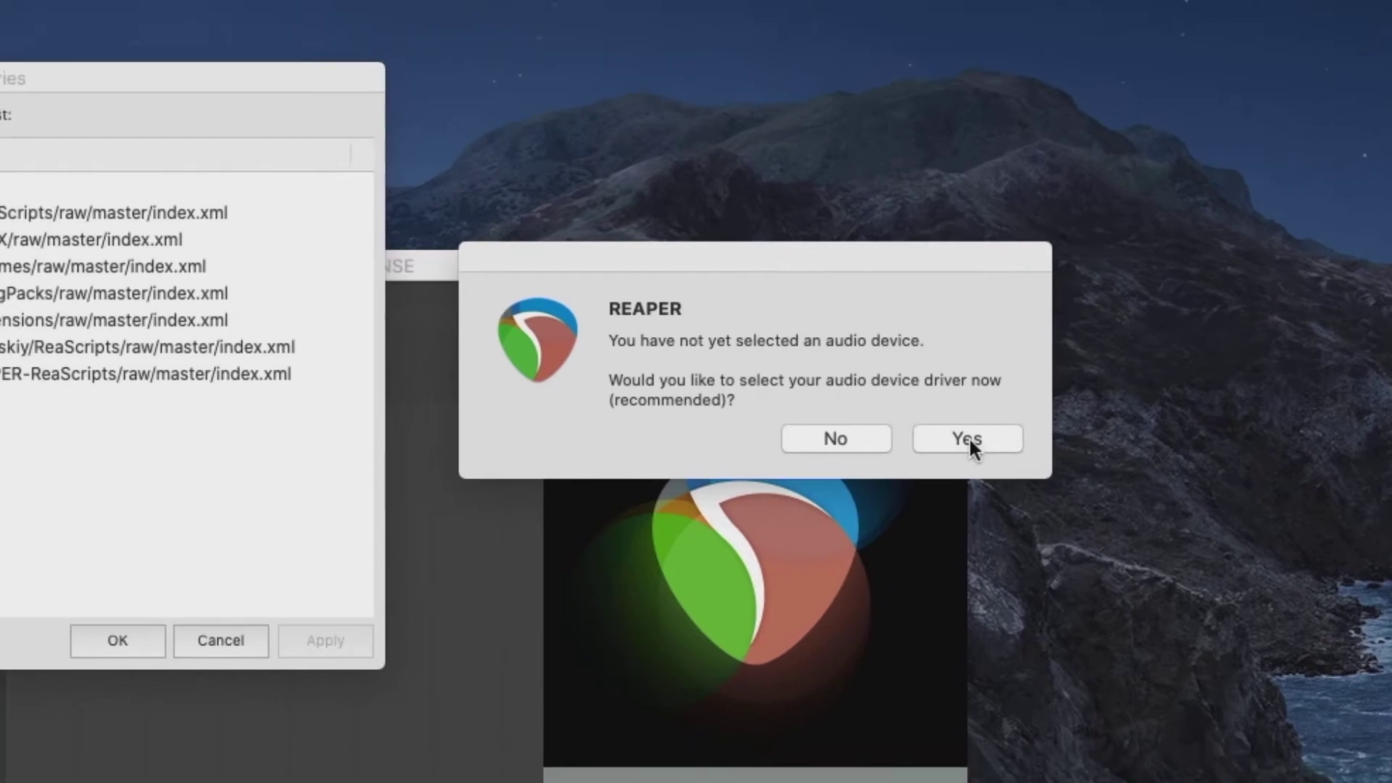
Accept the audio device prompt to show the Audio Device preferences.
{"action": "left_click", "coordinate": [907, 468]}
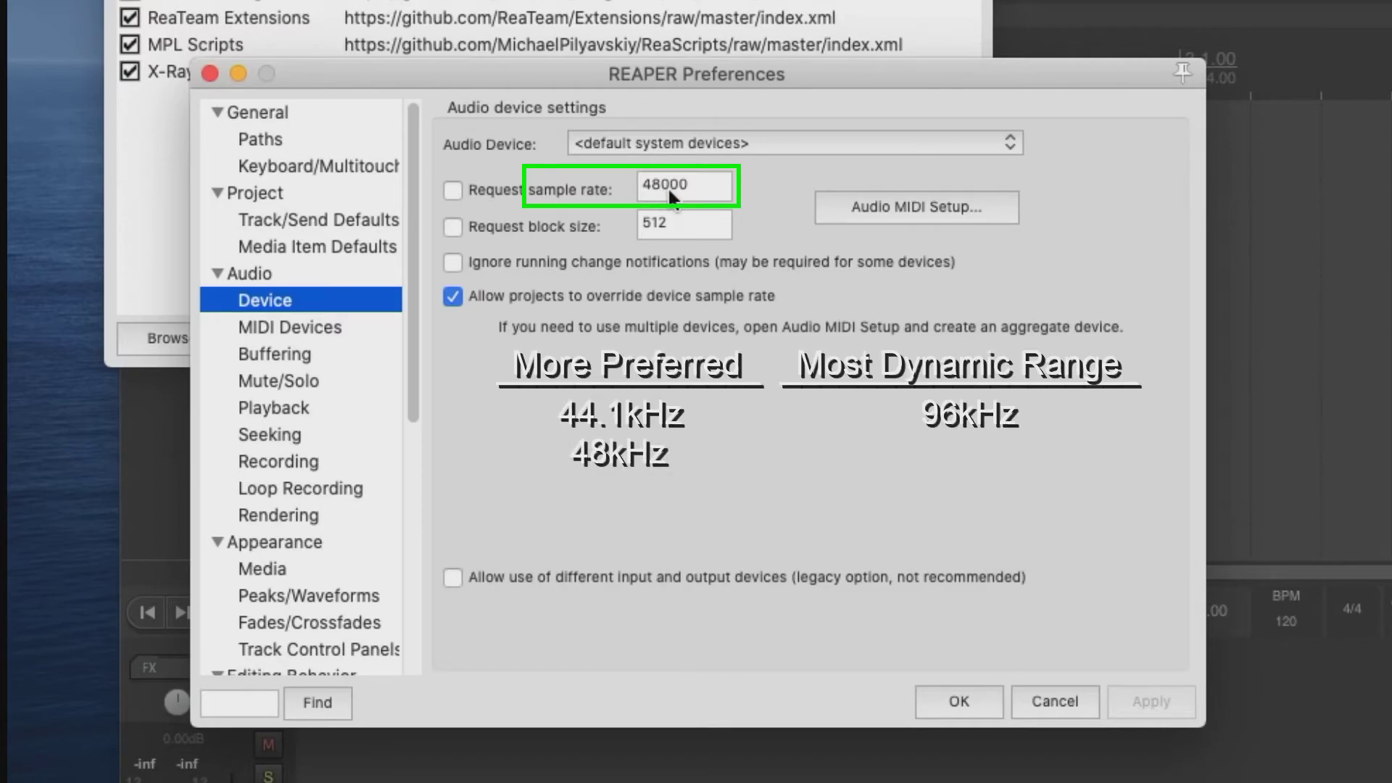
Retype the sample rate value several times, leaving it at 48000.
{"action": "left_click", "coordinate": [663, 185]}
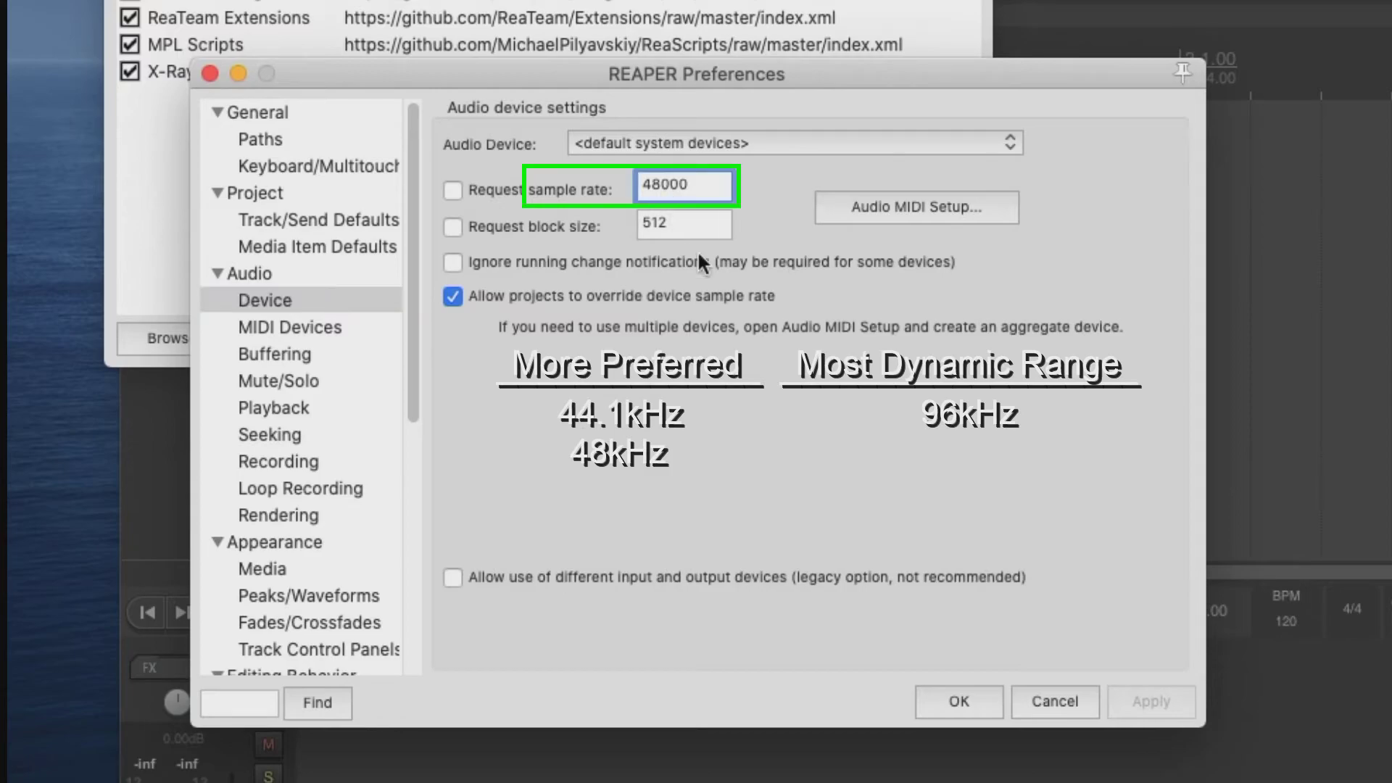
{"action": "key", "text": "BackSpace"}
{"action": "key", "text": "BackSpace"}
{"action": "key", "text": "BackSpace"}
{"action": "type", "text": "441"}
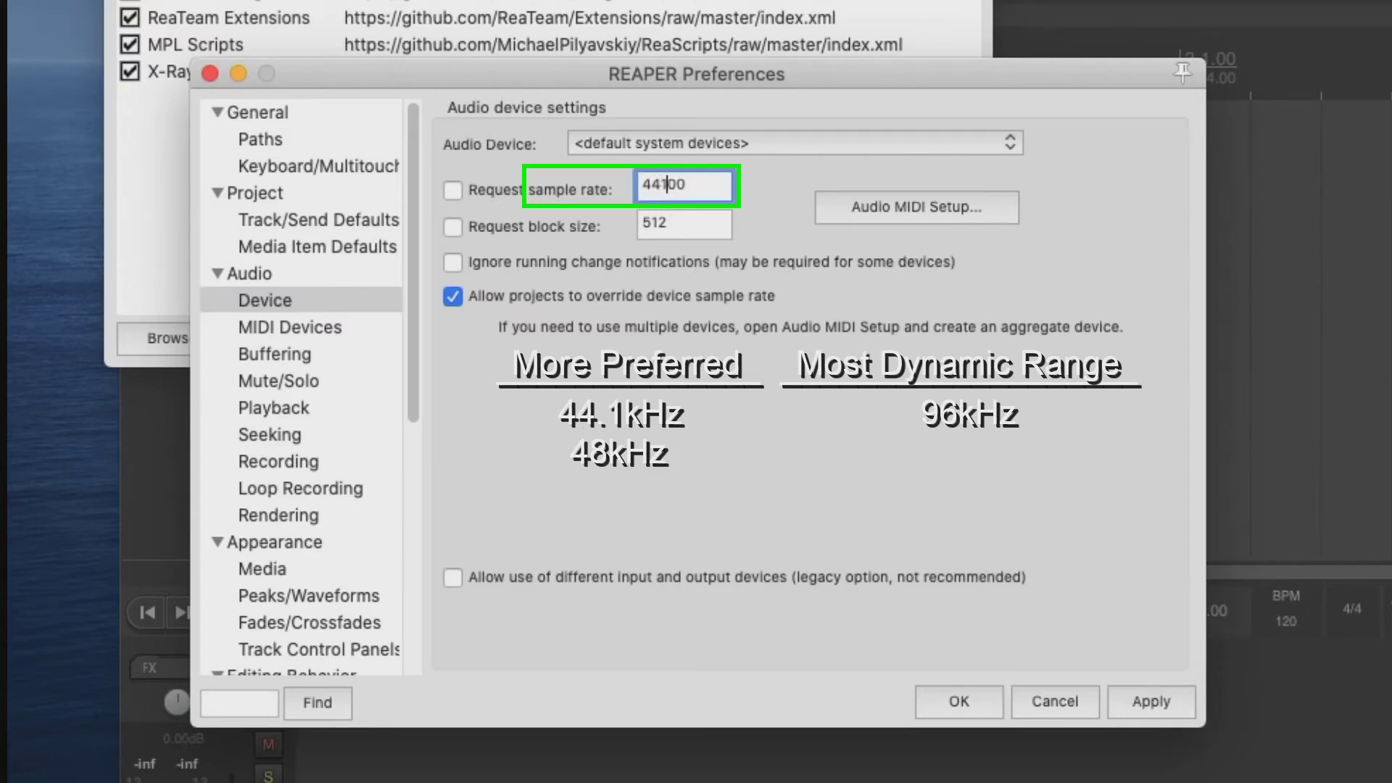
{"action": "key", "text": "BackSpace"}
{"action": "key", "text": "BackSpace"}
{"action": "key", "text": "BackSpace"}
{"action": "type", "text": "960"}
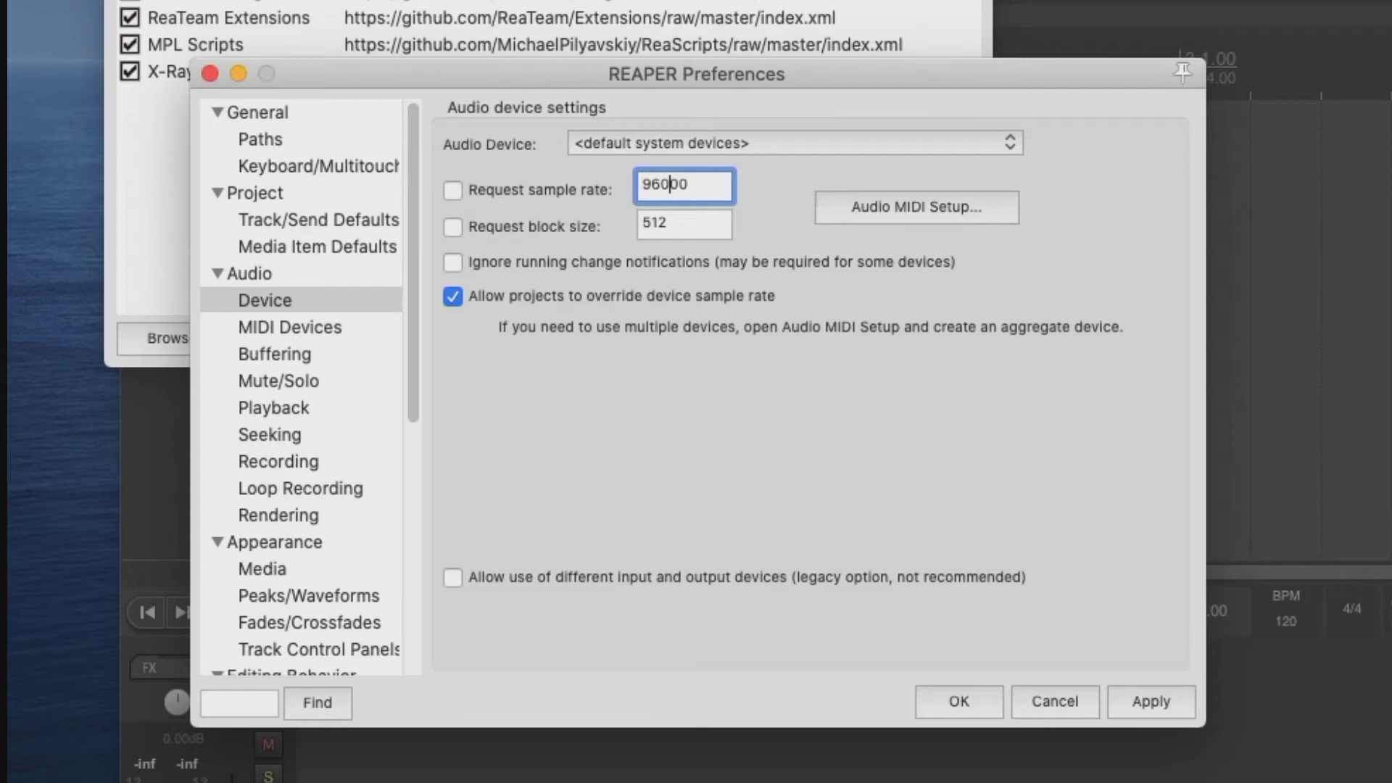
{"action": "left_click", "coordinate": [659, 185]}
{"action": "key", "text": "BackSpace"}
{"action": "key", "text": "BackSpace"}
{"action": "type", "text": "48"}
Set the requested block size to 1024, apply, and close Preferences.
{"action": "double_click", "coordinate": [681, 216]}
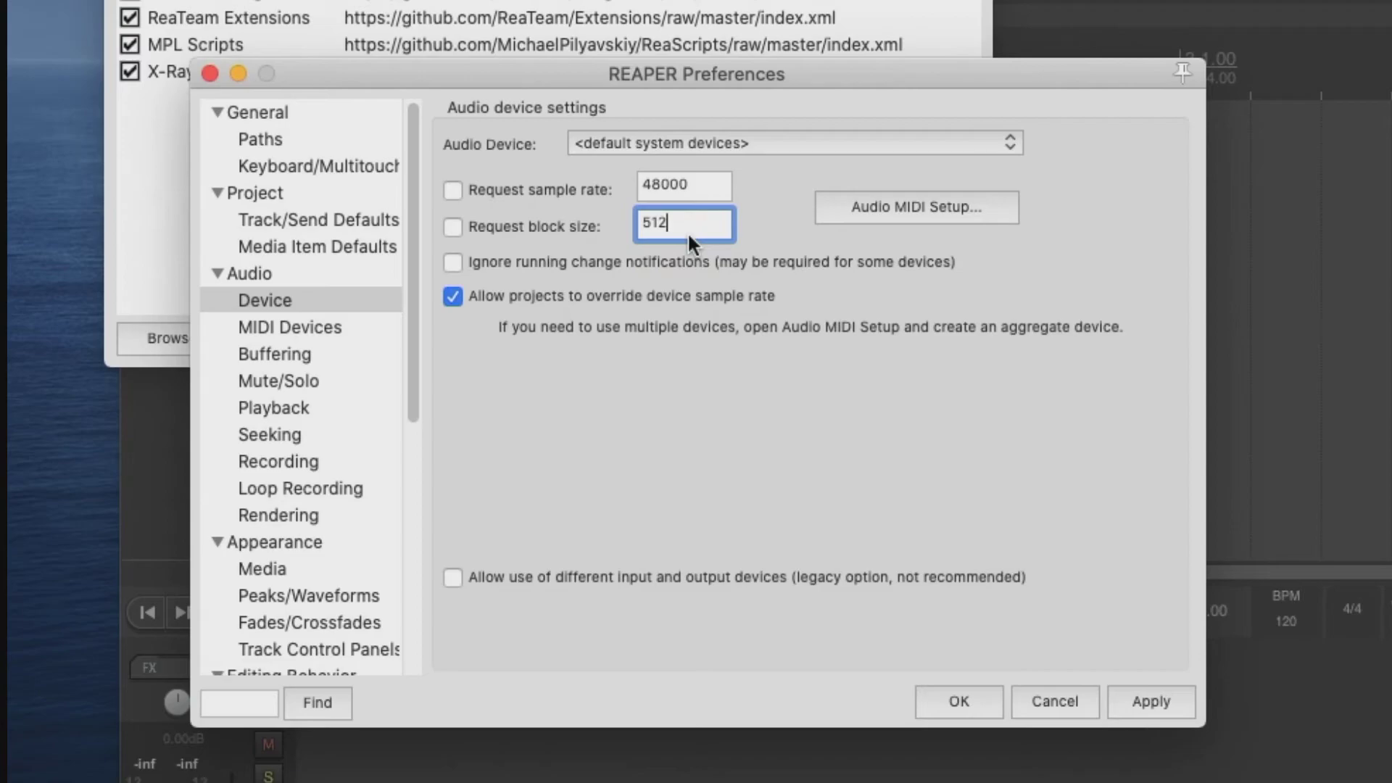
{"action": "key", "text": "BackSpace"}
{"action": "key", "text": "BackSpace"}
{"action": "key", "text": "BackSpace"}
{"action": "type", "text": "1024"}
{"action": "left_click", "coordinate": [1158, 701]}
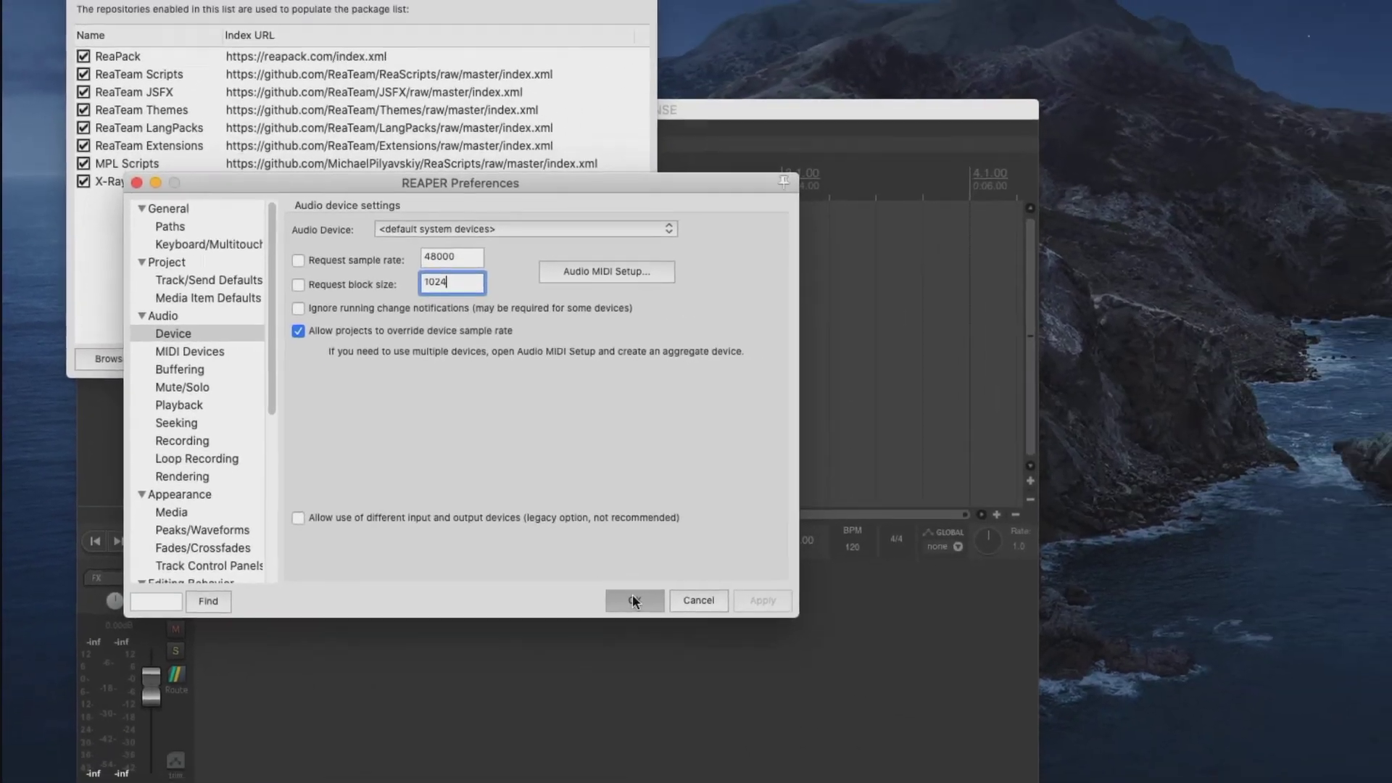
{"action": "left_click", "coordinate": [958, 701]}
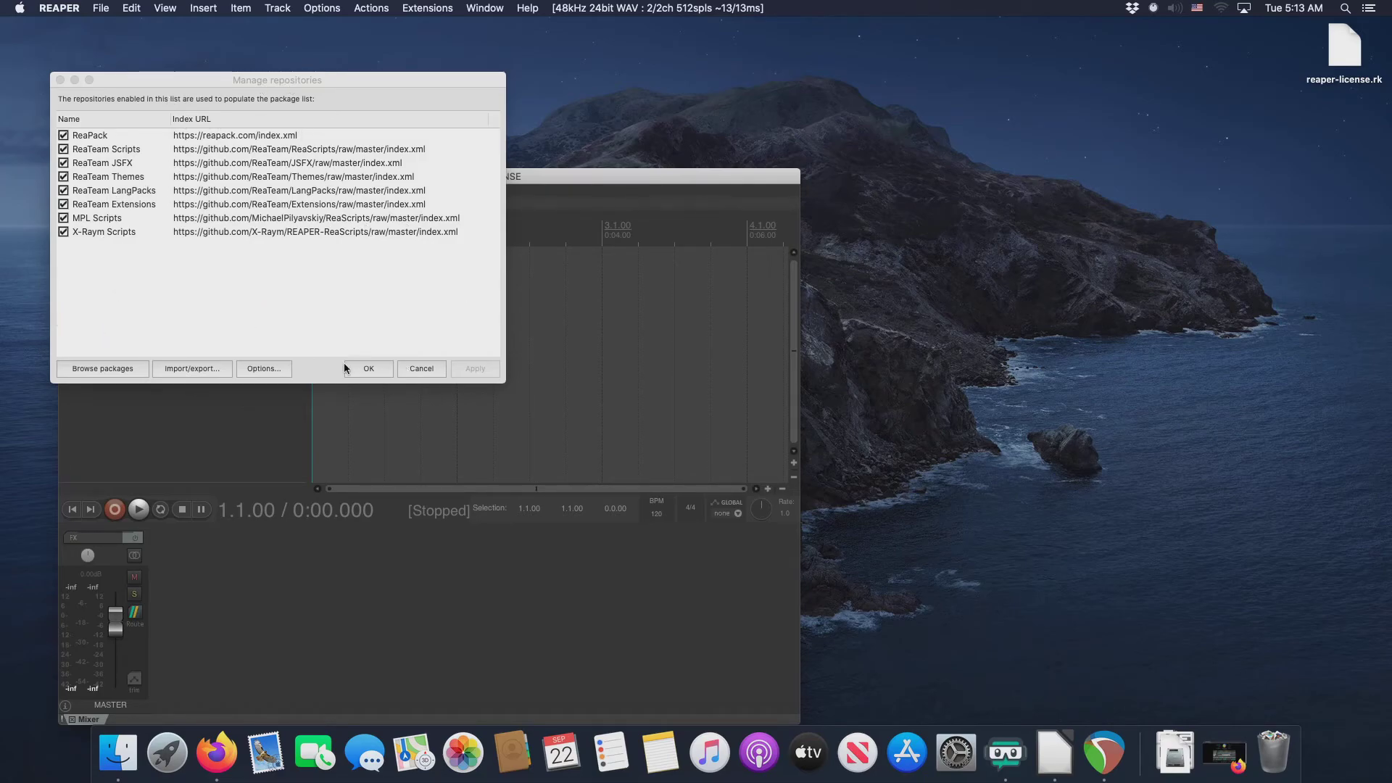
Close Manage repositories and run Extensions > ReaPack > Synchronize packages, dismissing the finished progress.
{"action": "left_click", "coordinate": [367, 370]}
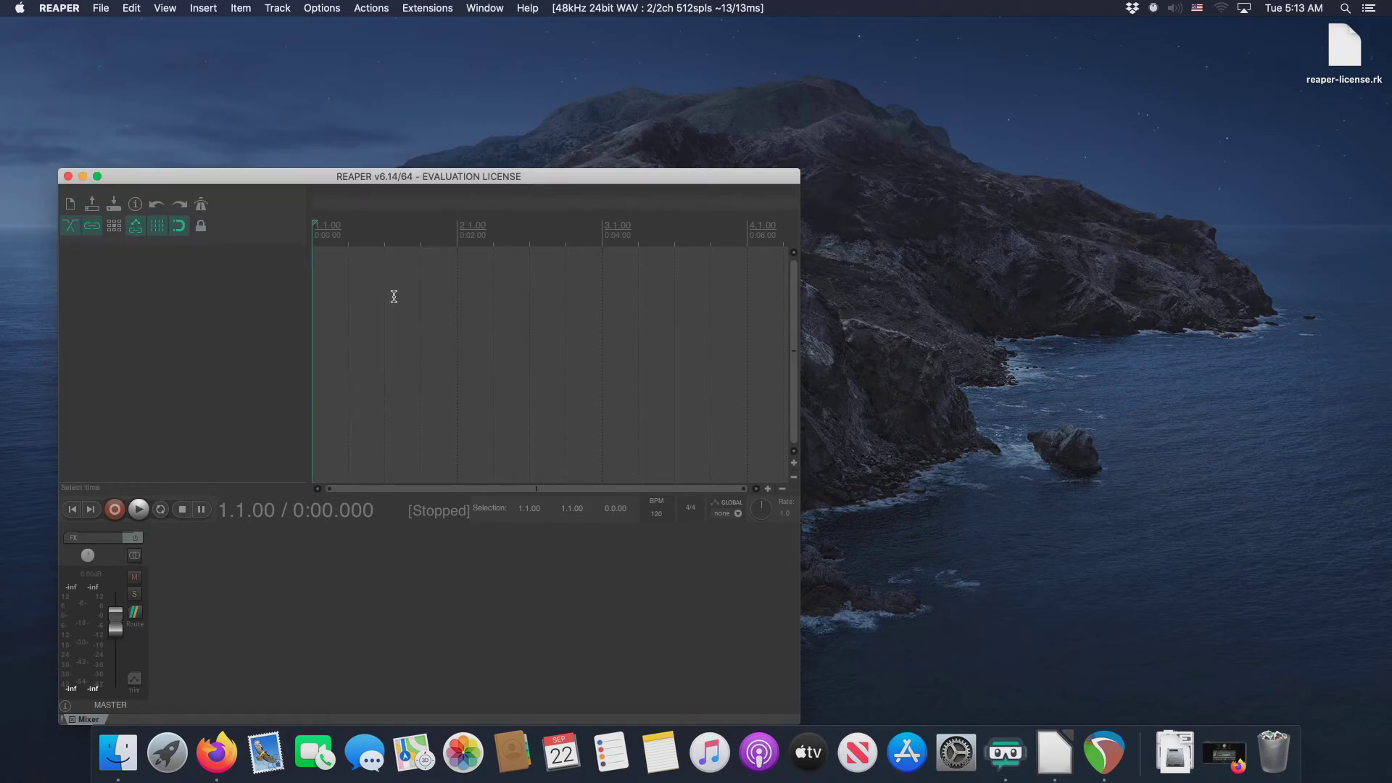
{"action": "left_click", "coordinate": [429, 9]}
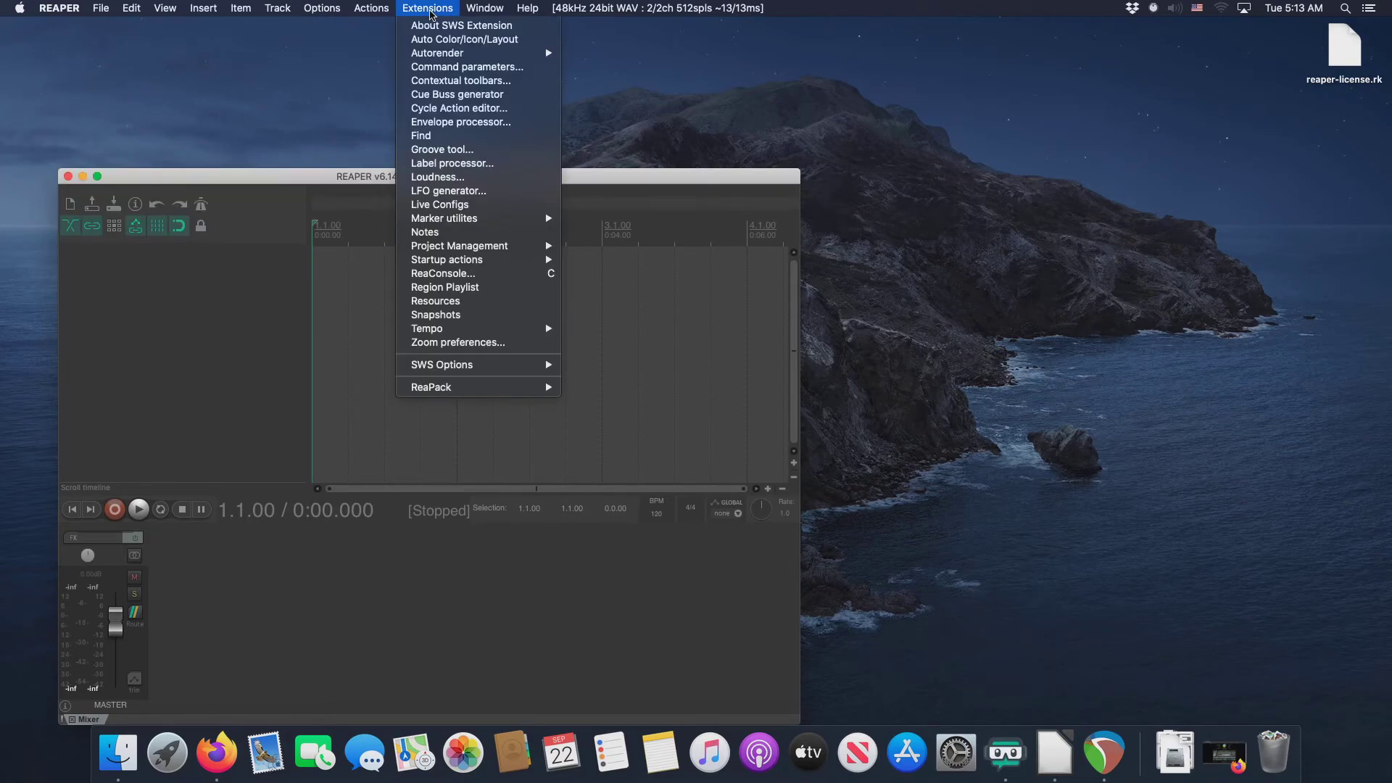
{"action": "mouse_move", "coordinate": [450, 369]}
{"action": "left_click", "coordinate": [621, 389]}
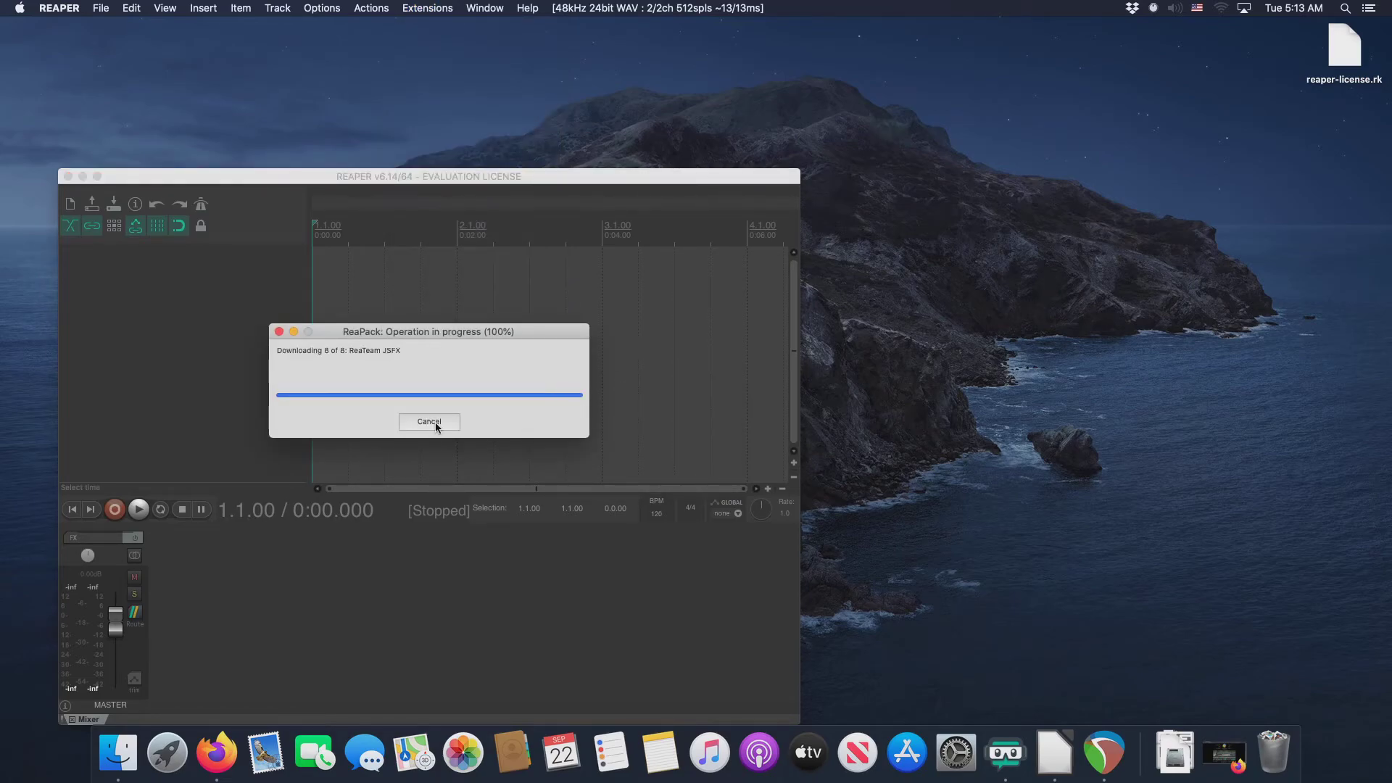
{"action": "left_click", "coordinate": [429, 422]}
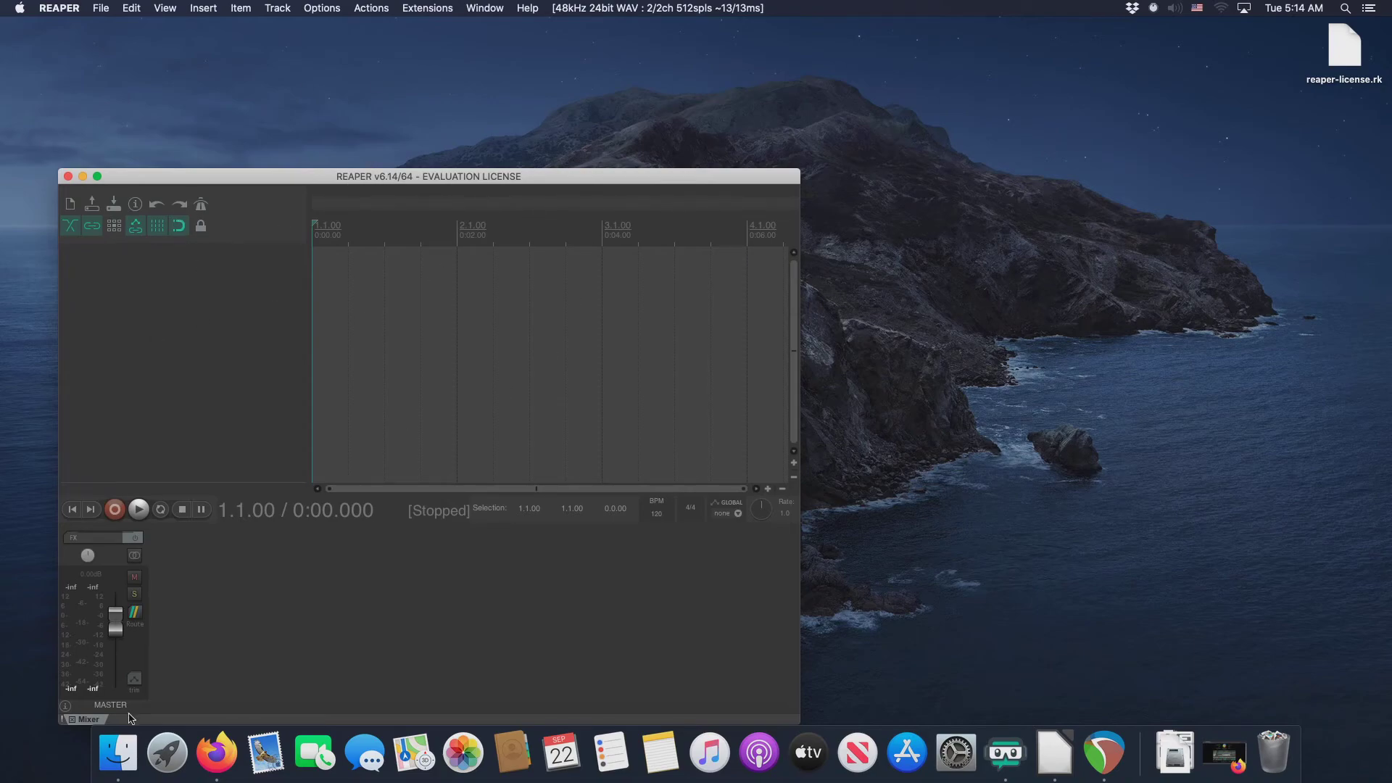
Open the reaper.fm purchase page in Firefox and review the discounted license conditions.
{"action": "left_click", "coordinate": [219, 754]}
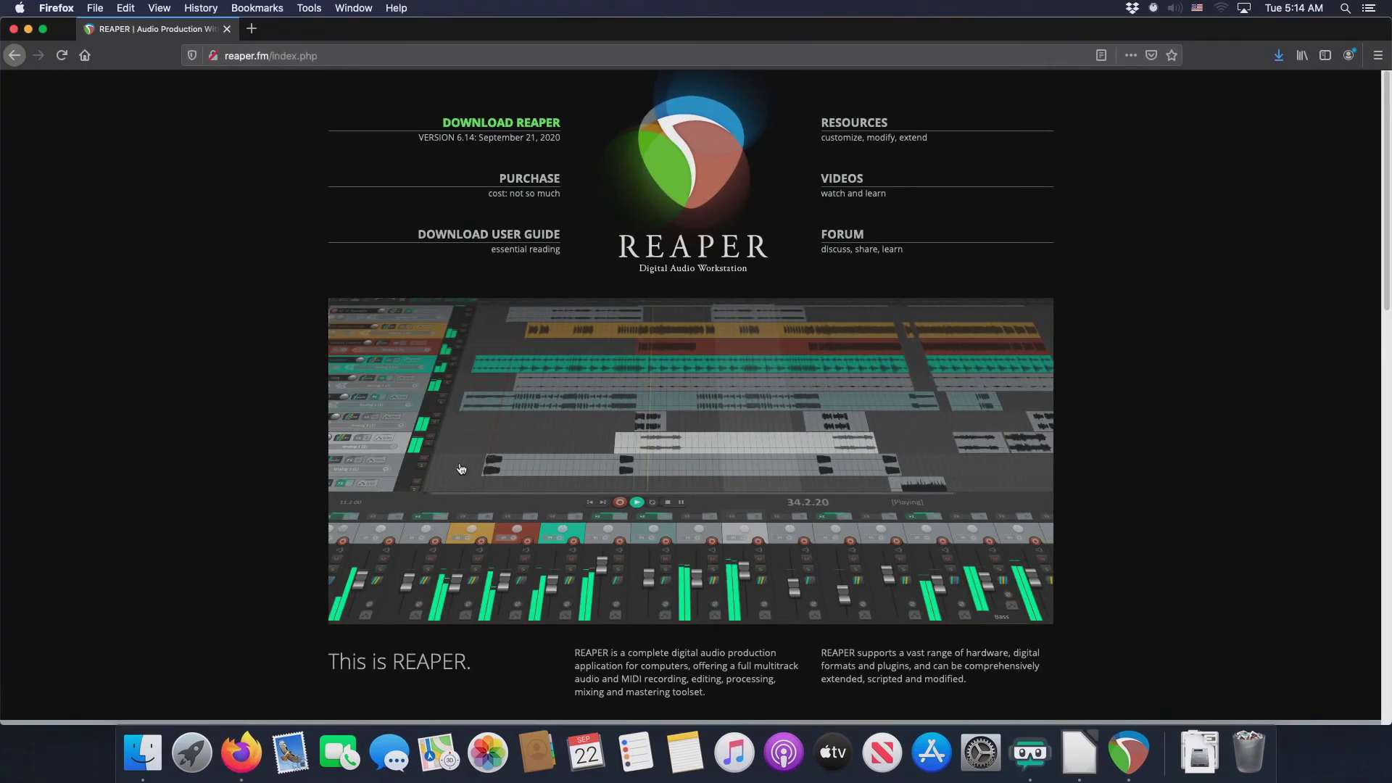
{"action": "left_click", "coordinate": [517, 195]}
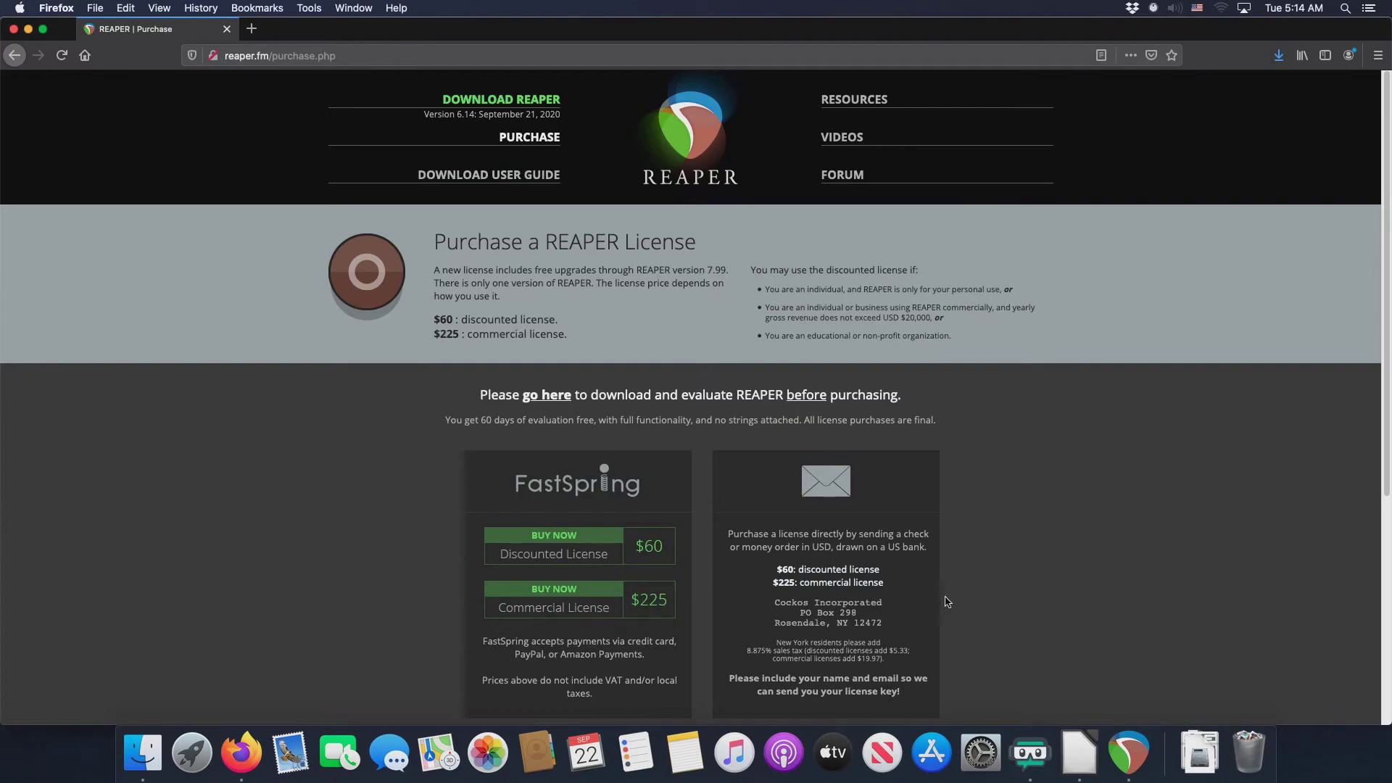
{"action": "scroll", "coordinate": [946, 604], "scroll_direction": "down", "scroll_amount": 2}
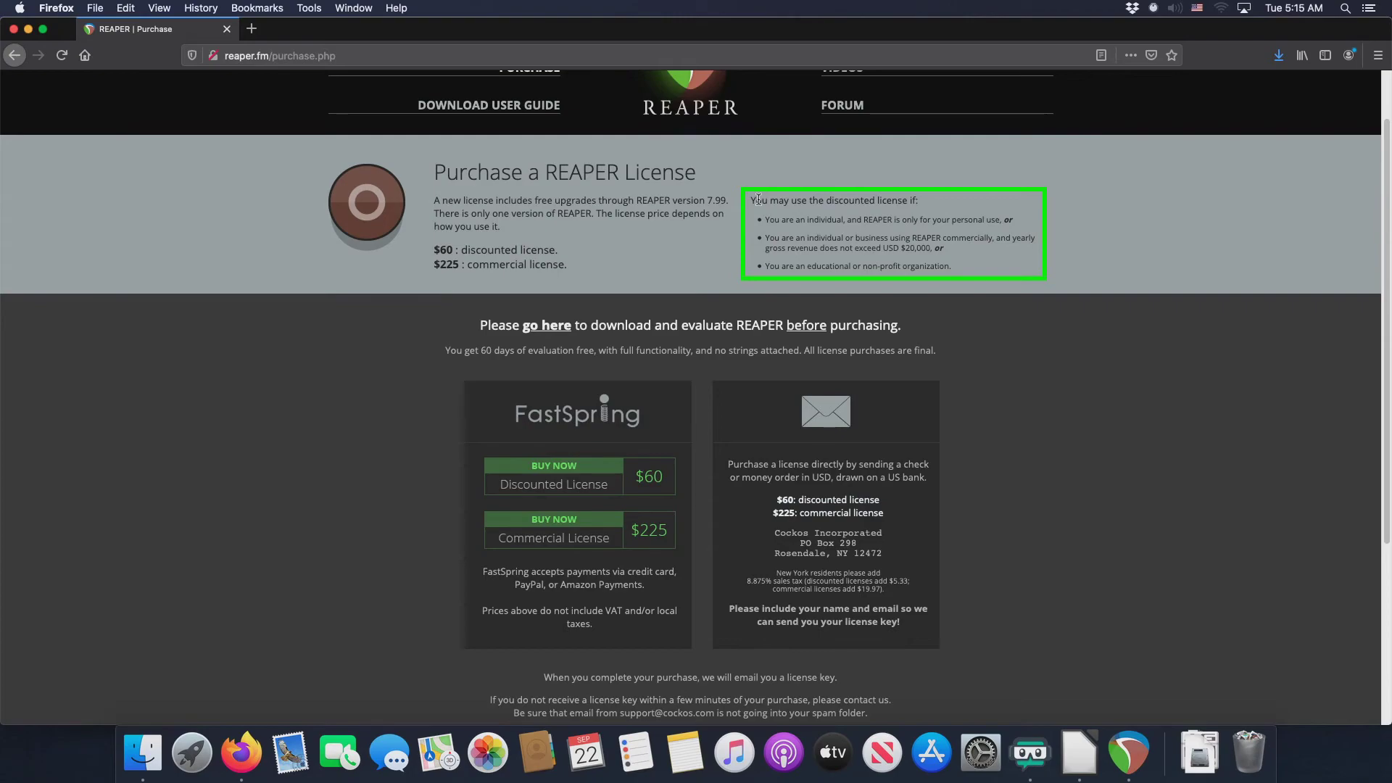
{"action": "left_click_drag", "start_coordinate": [758, 199], "coordinate": [946, 242]}
{"action": "left_click", "coordinate": [808, 193]}
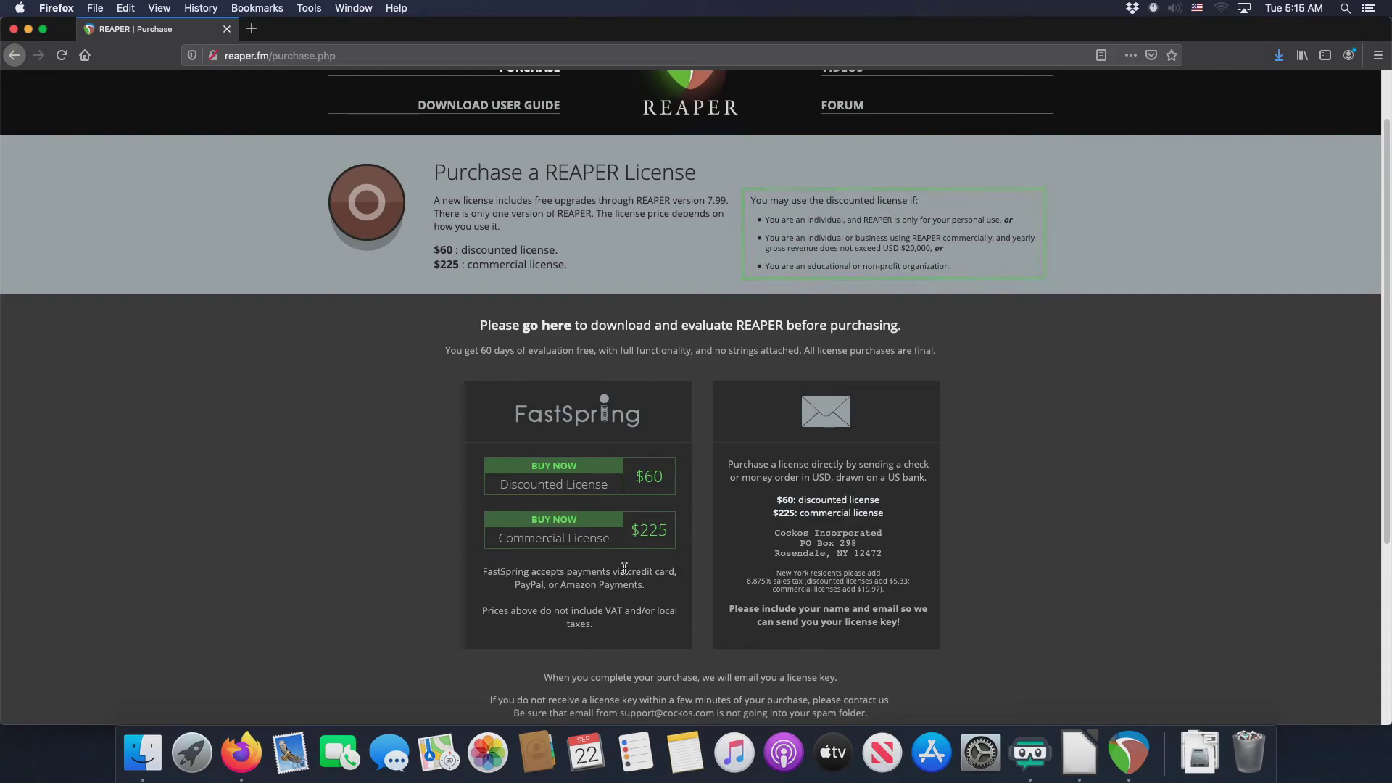
View the $60 Discounted License order form, then minimize Firefox.
{"action": "left_click", "coordinate": [551, 476]}
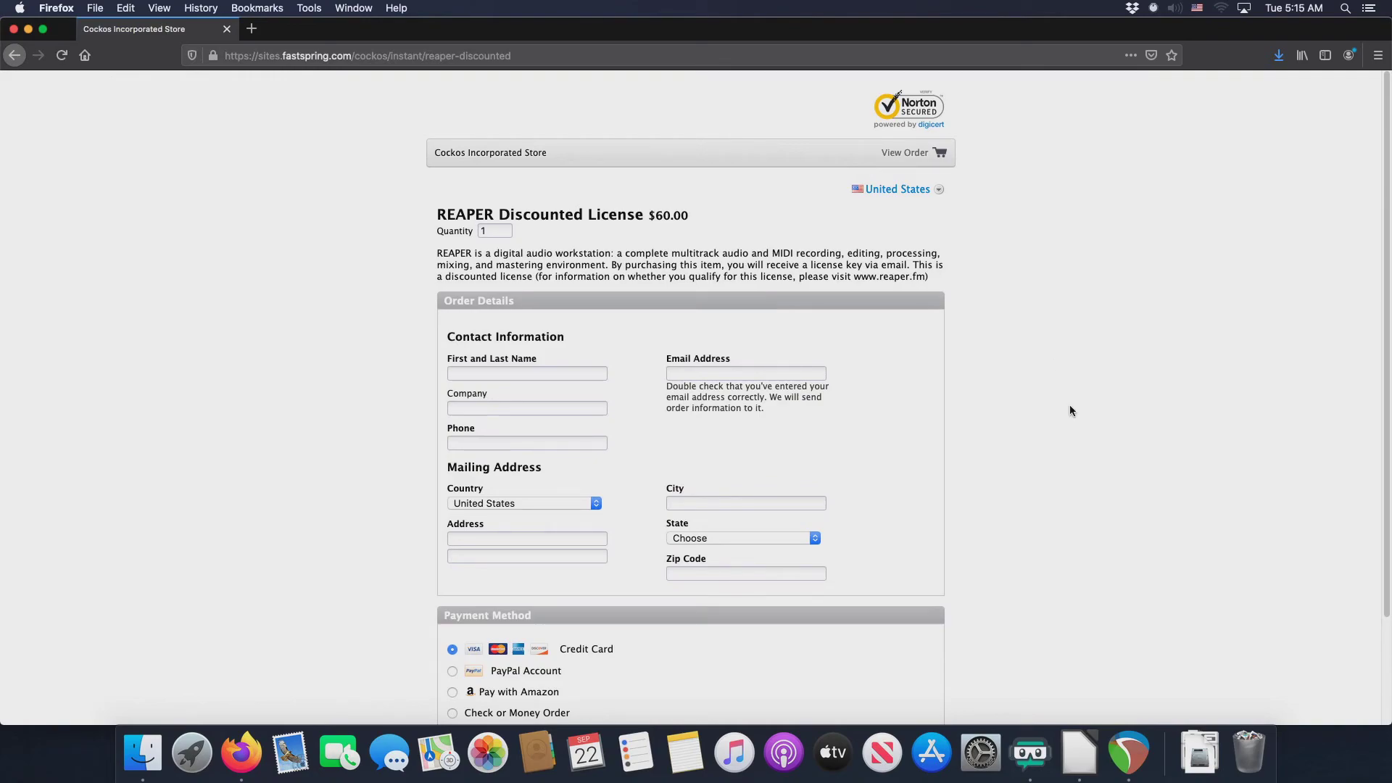
{"action": "scroll", "coordinate": [898, 271], "scroll_direction": "down", "scroll_amount": 3}
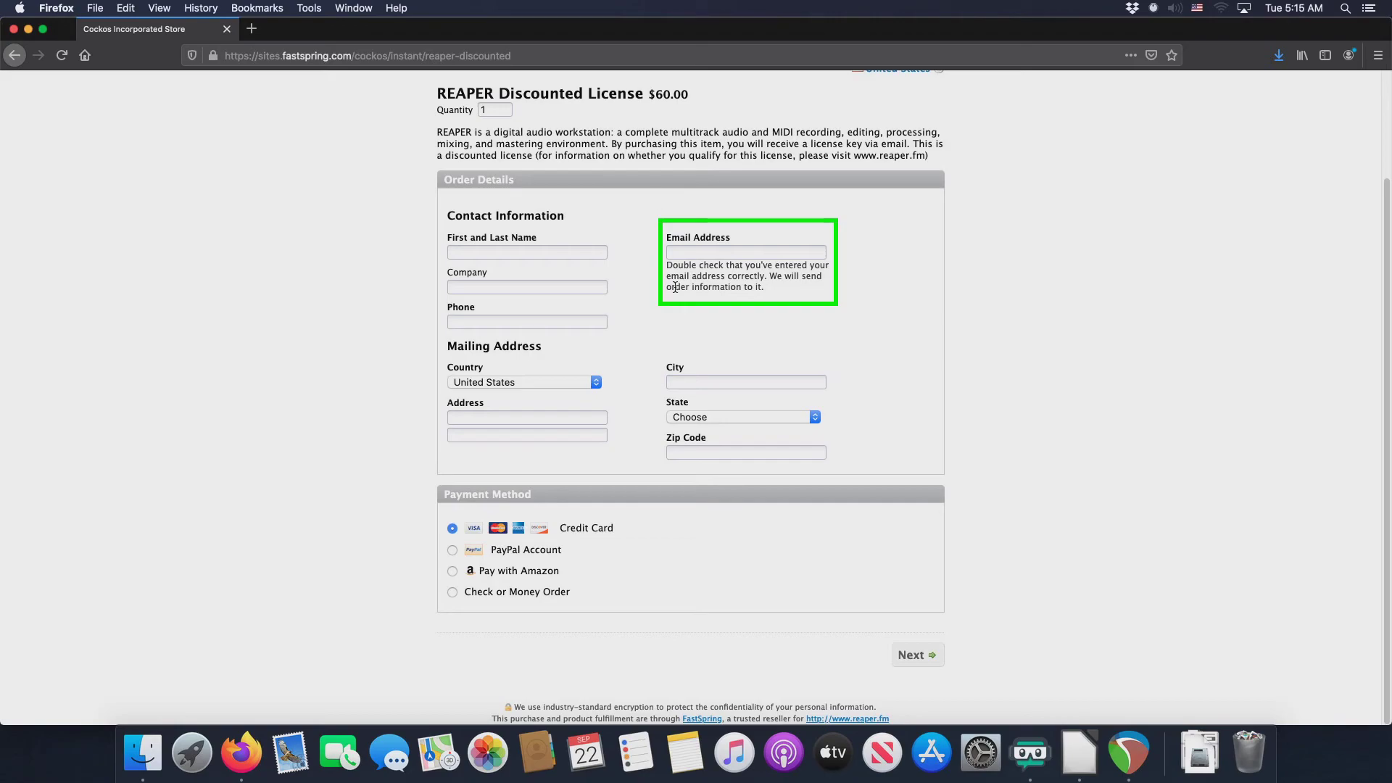
{"action": "left_click", "coordinate": [28, 30]}
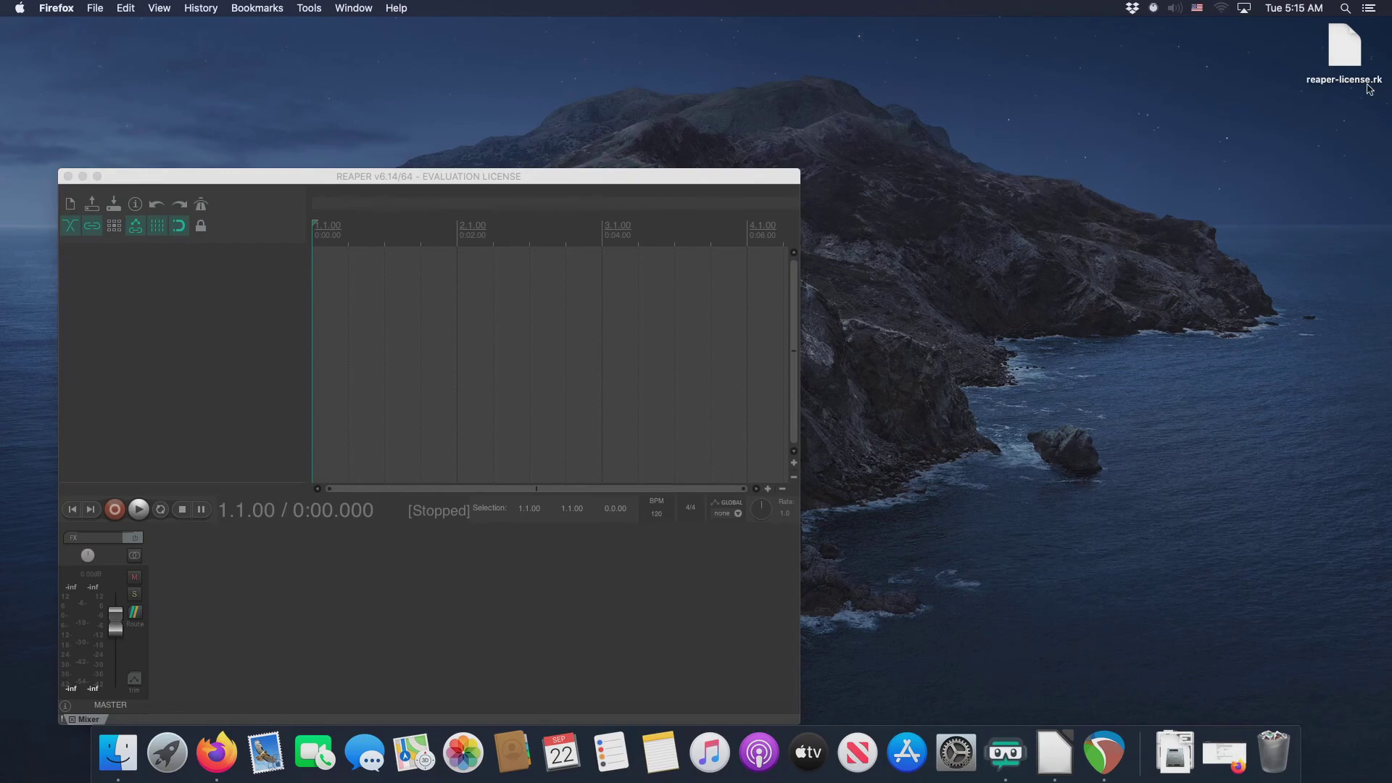
Back in REAPER, start a license-key import from the About REAPER window's Purchase tab.
{"action": "key", "text": "super+Tab"}
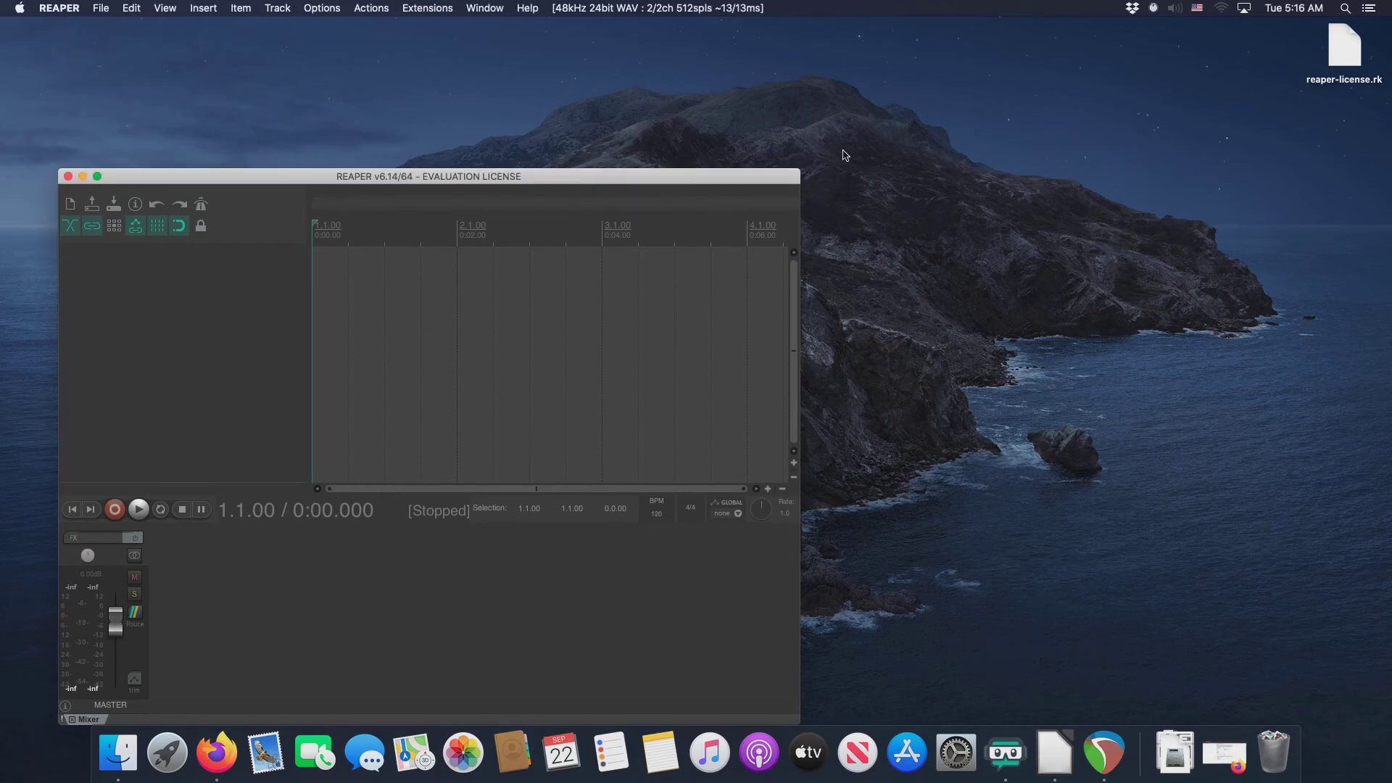
{"action": "left_click", "coordinate": [66, 10]}
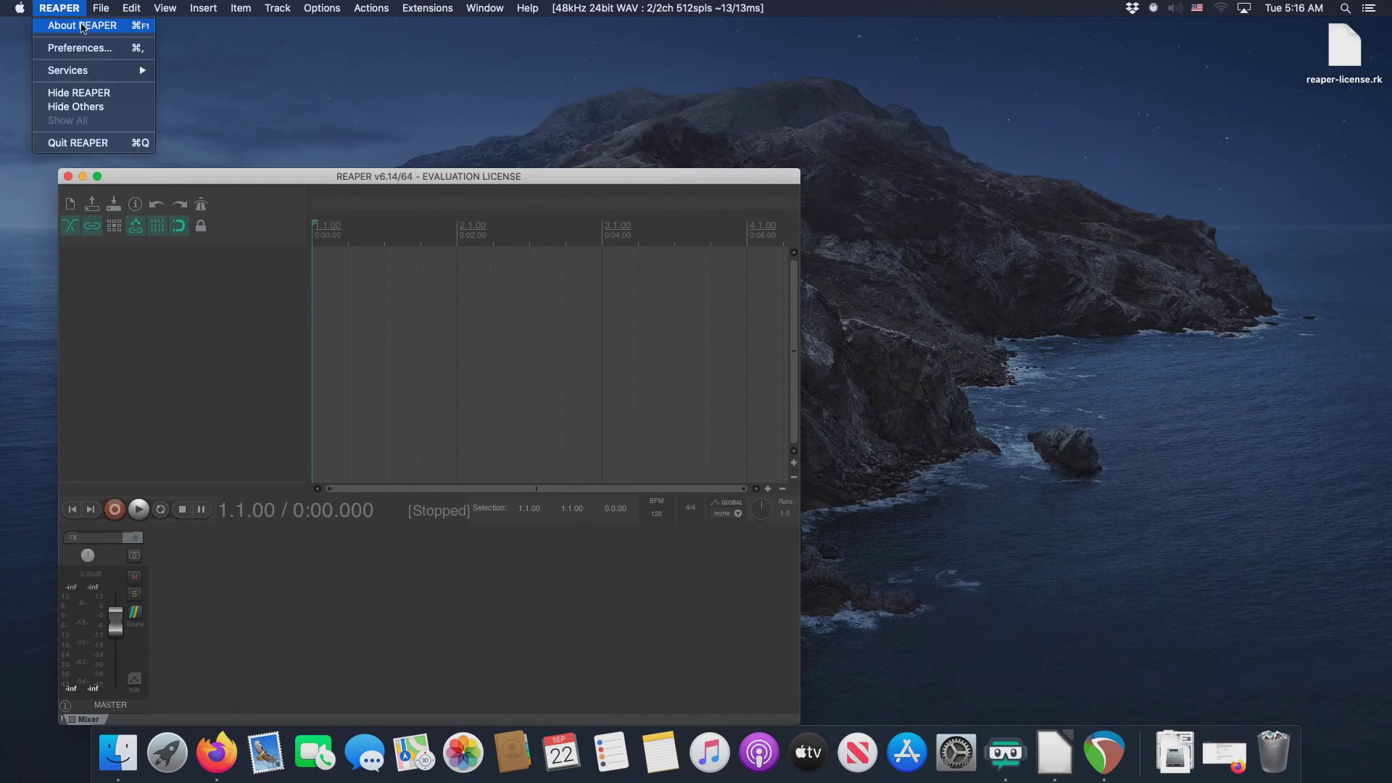
{"action": "left_click", "coordinate": [80, 23]}
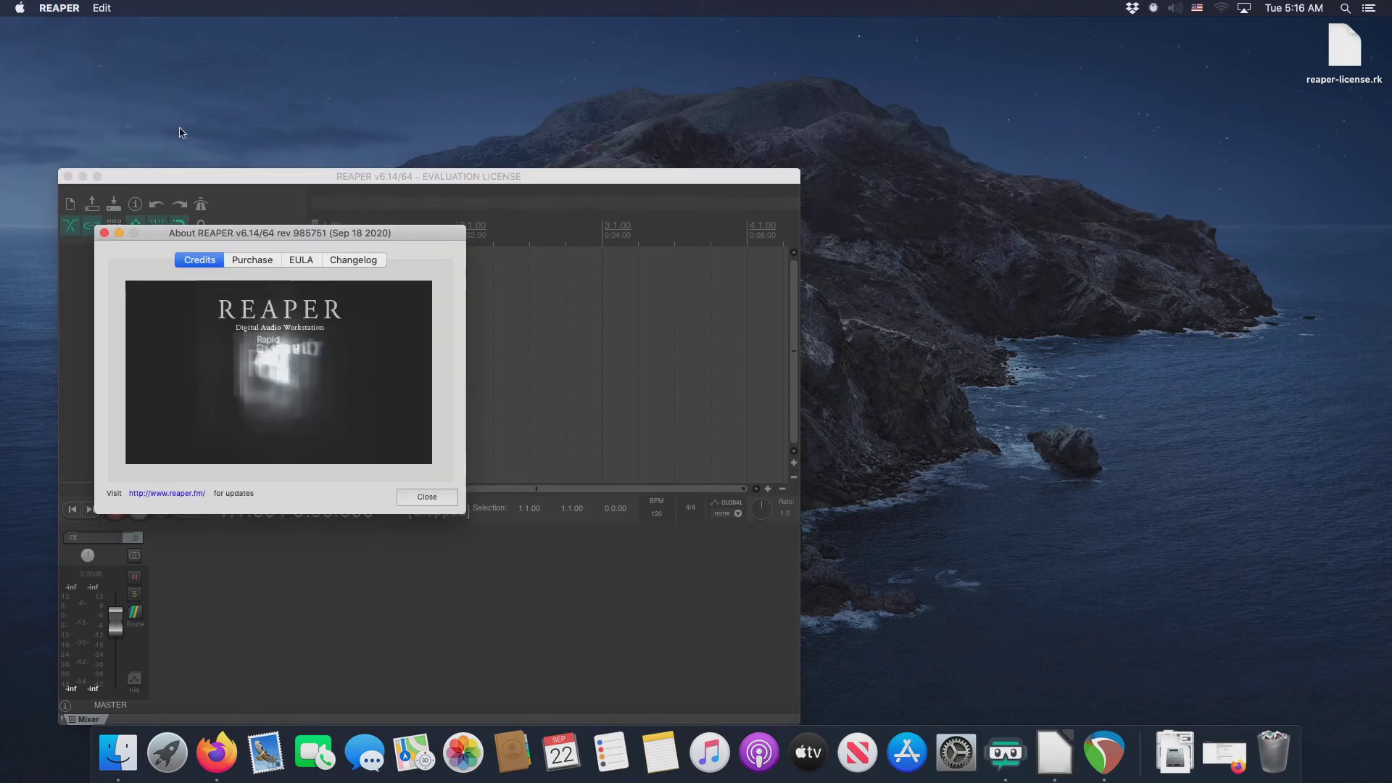
{"action": "left_click", "coordinate": [242, 259]}
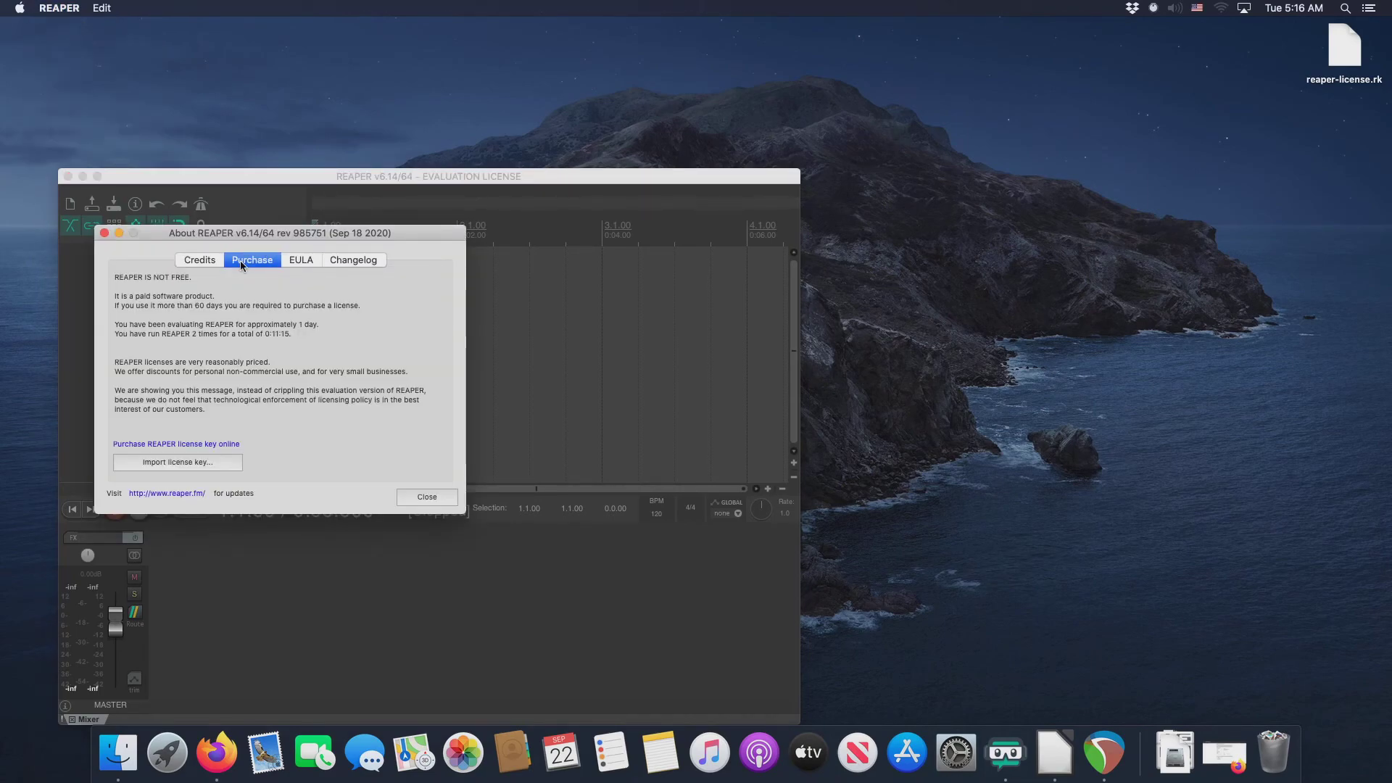
{"action": "left_click", "coordinate": [196, 463]}
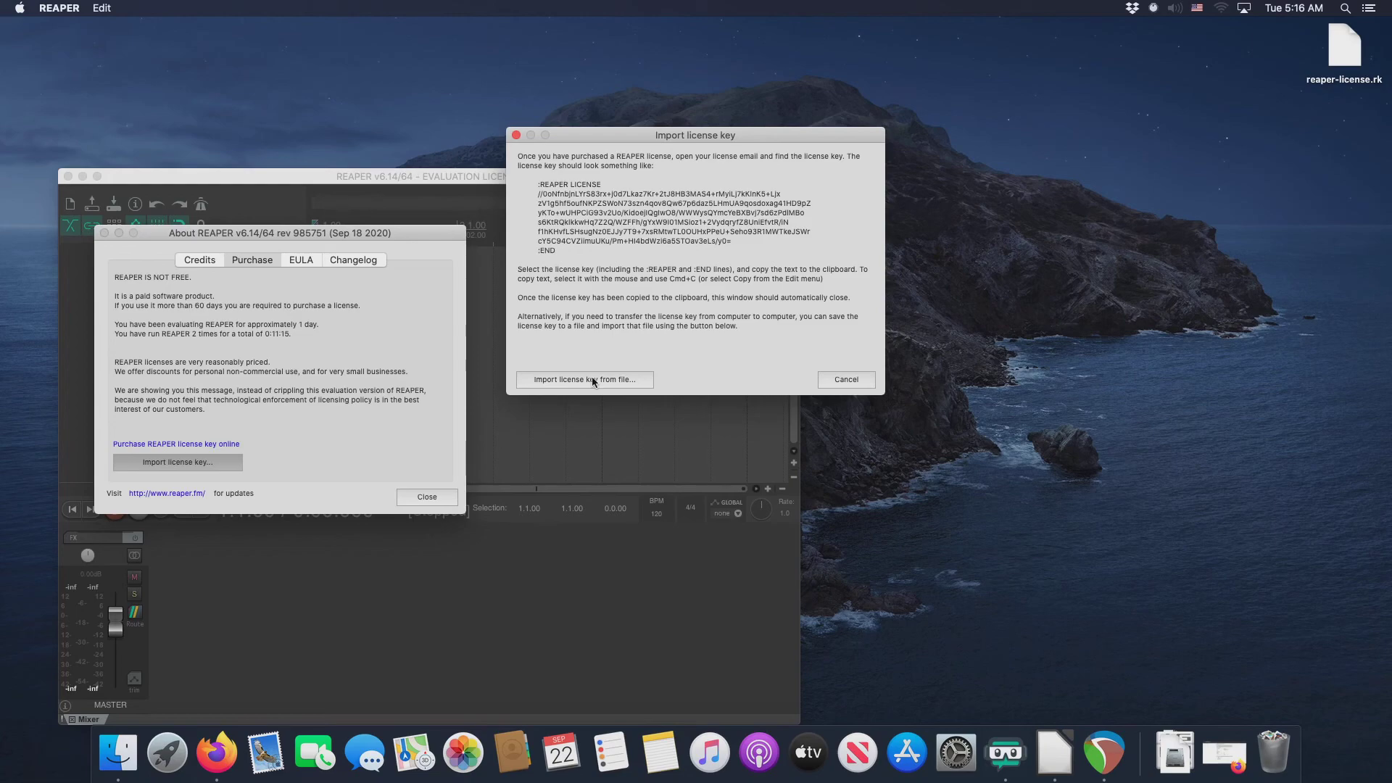
Import the key from a file, grant Documents and Desktop access, and select reaper-license.rk on the Desktop.
{"action": "left_click", "coordinate": [593, 378]}
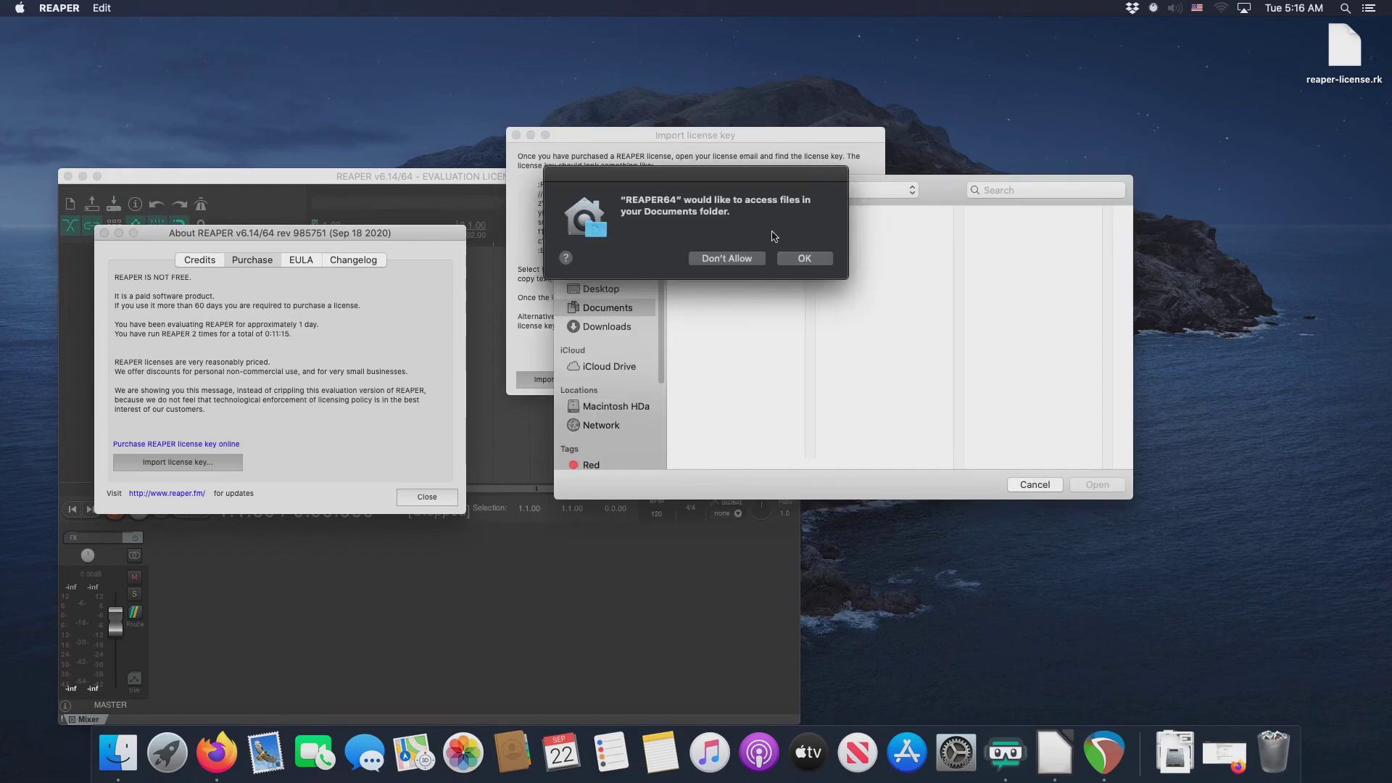
{"action": "left_click", "coordinate": [806, 258]}
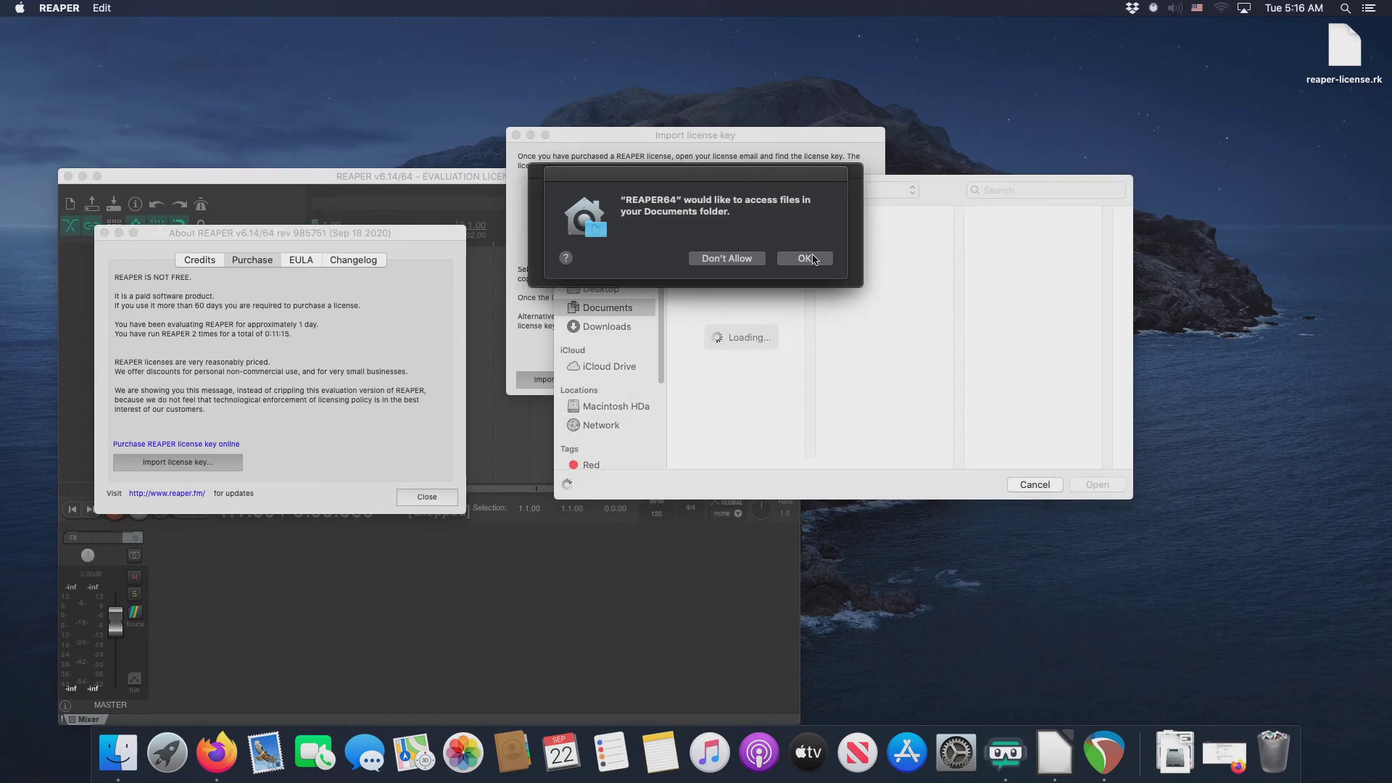
{"action": "left_click", "coordinate": [812, 258]}
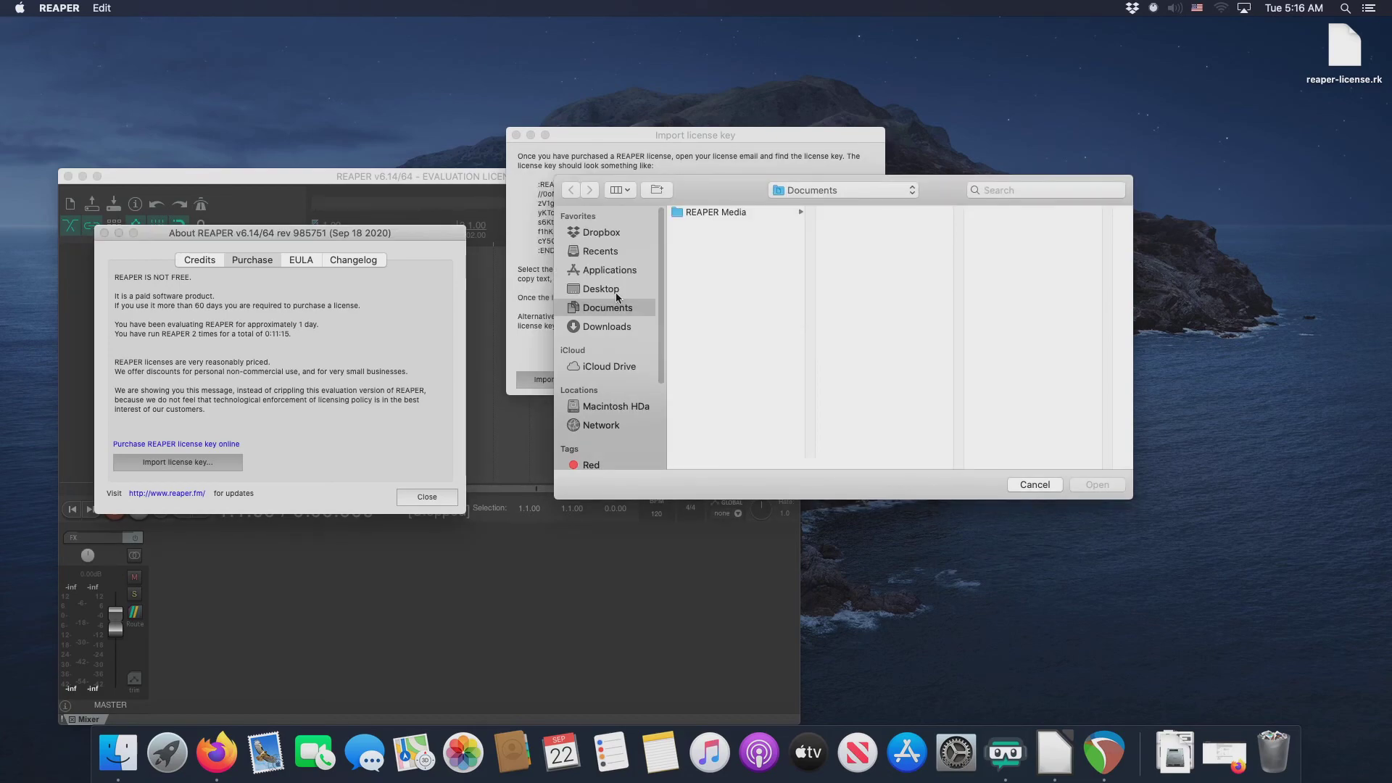
{"action": "left_click", "coordinate": [615, 290]}
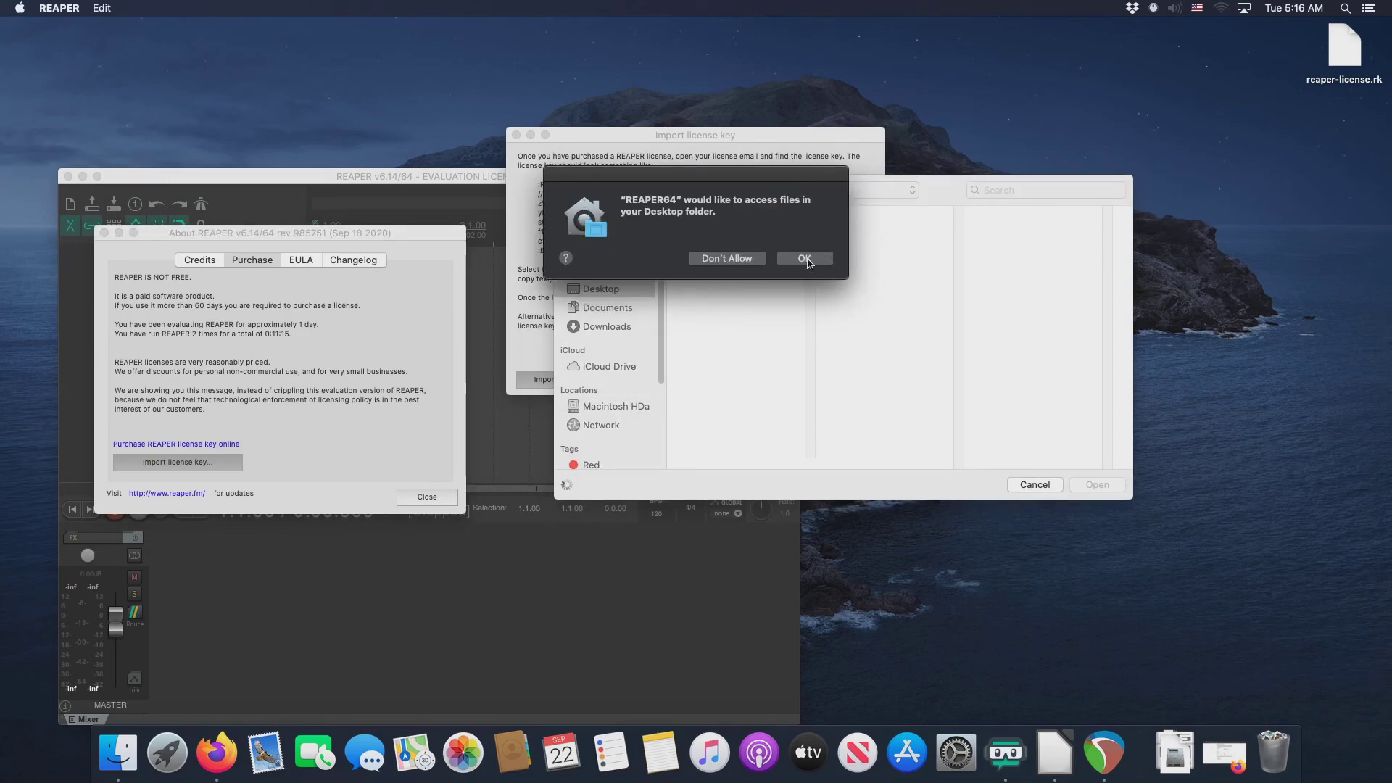
{"action": "left_click", "coordinate": [806, 258]}
{"action": "left_click", "coordinate": [708, 213]}
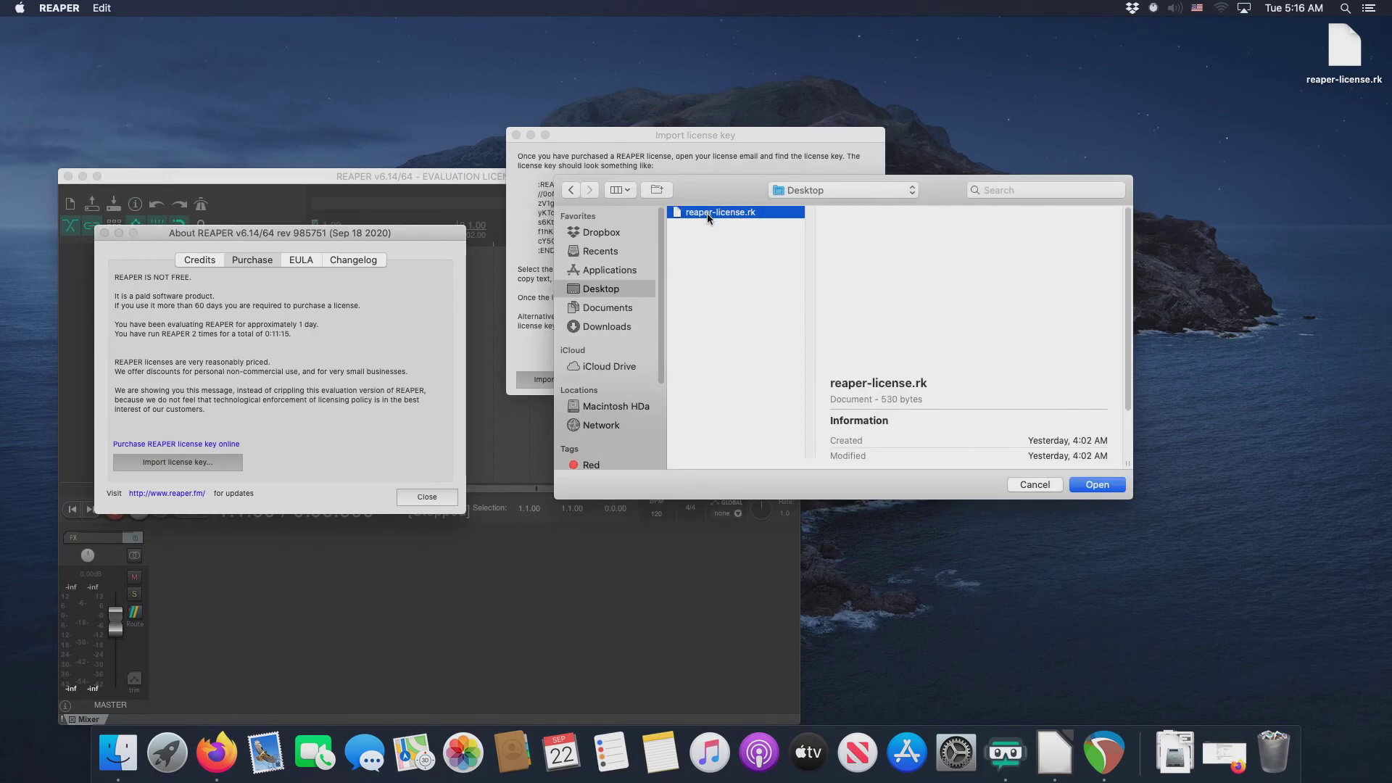
Load reaper-license.rk, hide the registered name from the main titlebar, and close the About window.
{"action": "double_click", "coordinate": [707, 213]}
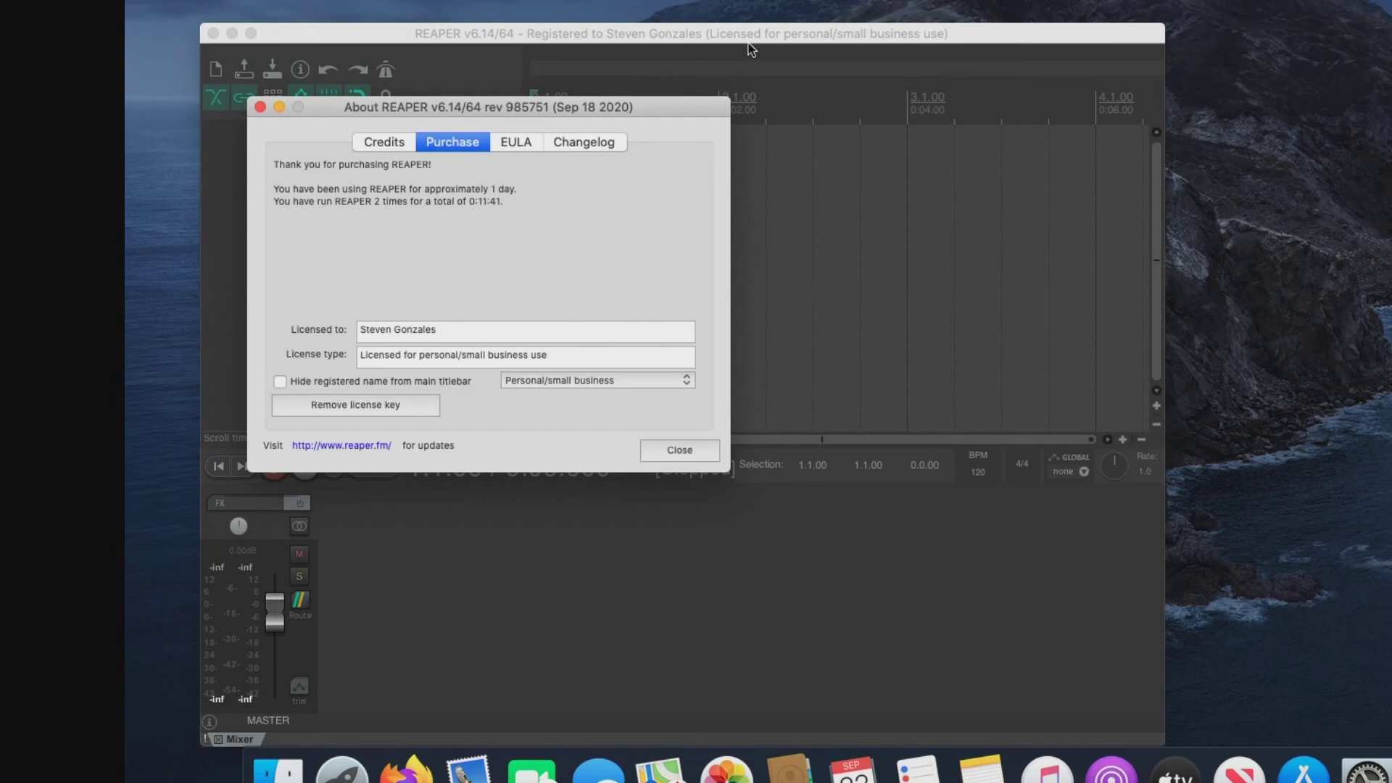
{"action": "left_click", "coordinate": [280, 381]}
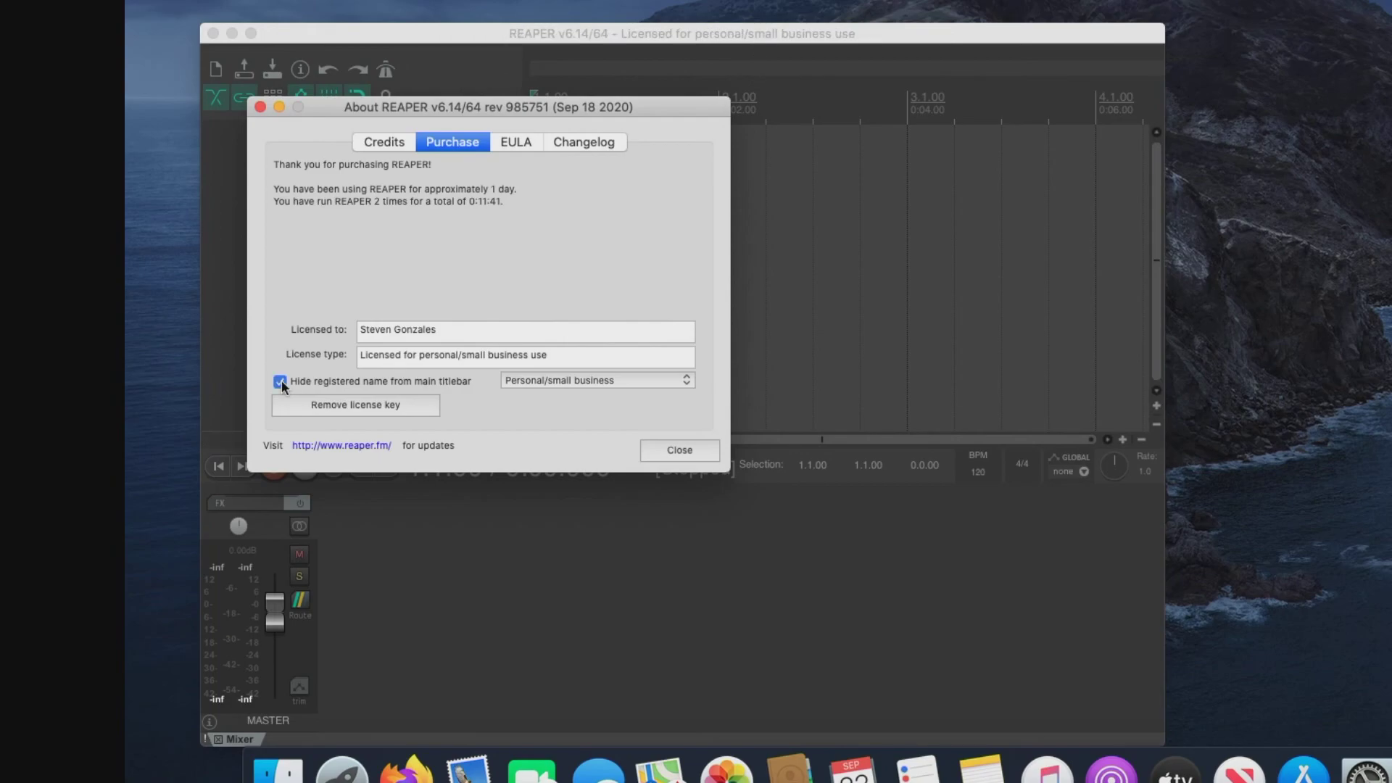
{"action": "left_click", "coordinate": [681, 450]}
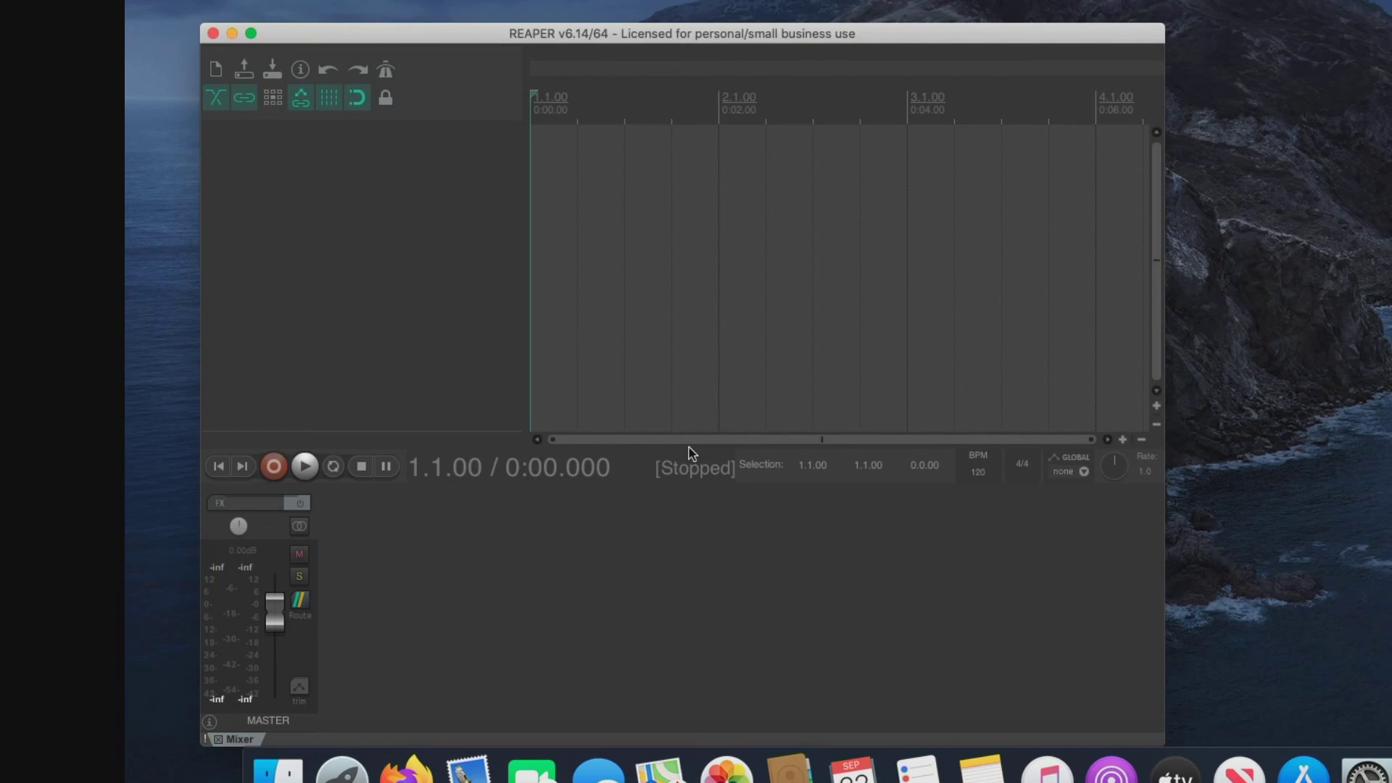
{"action": "left_click", "coordinate": [628, 186]}
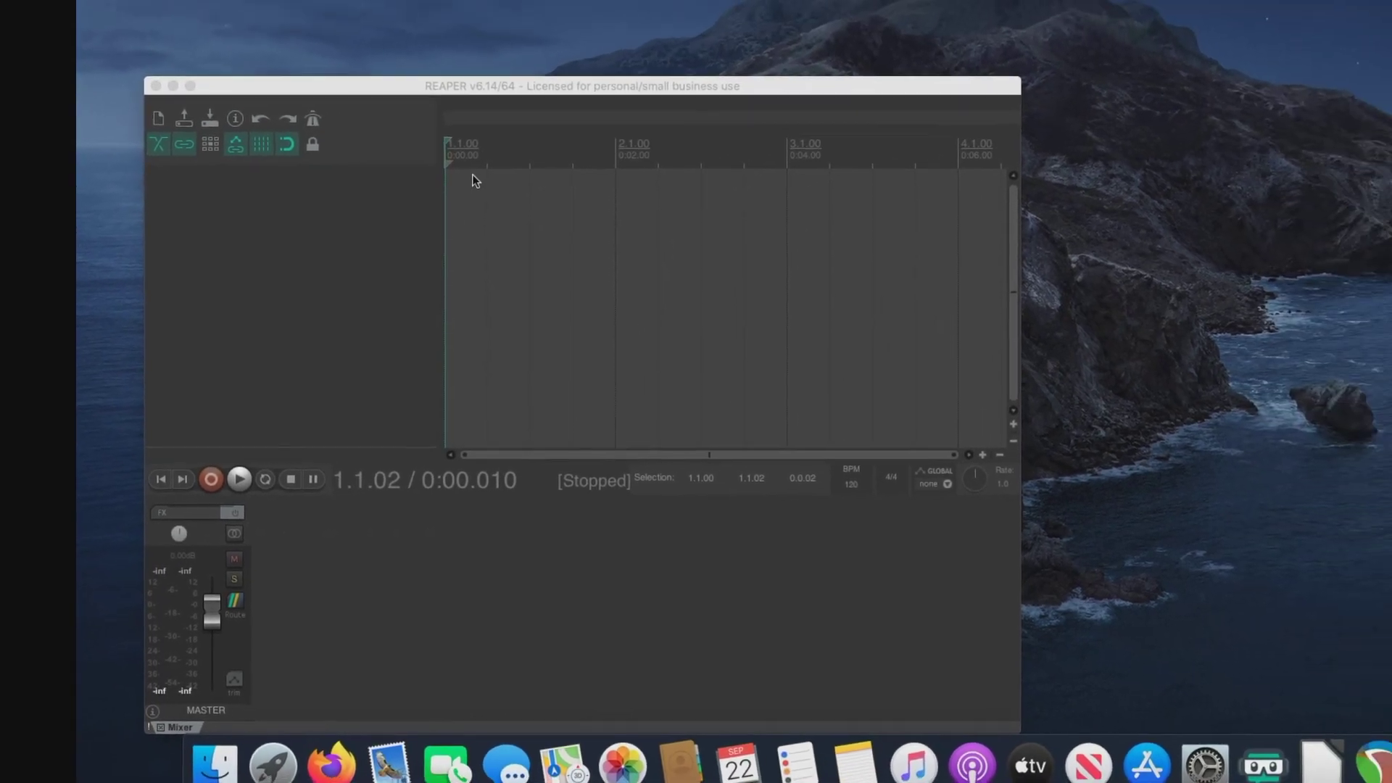